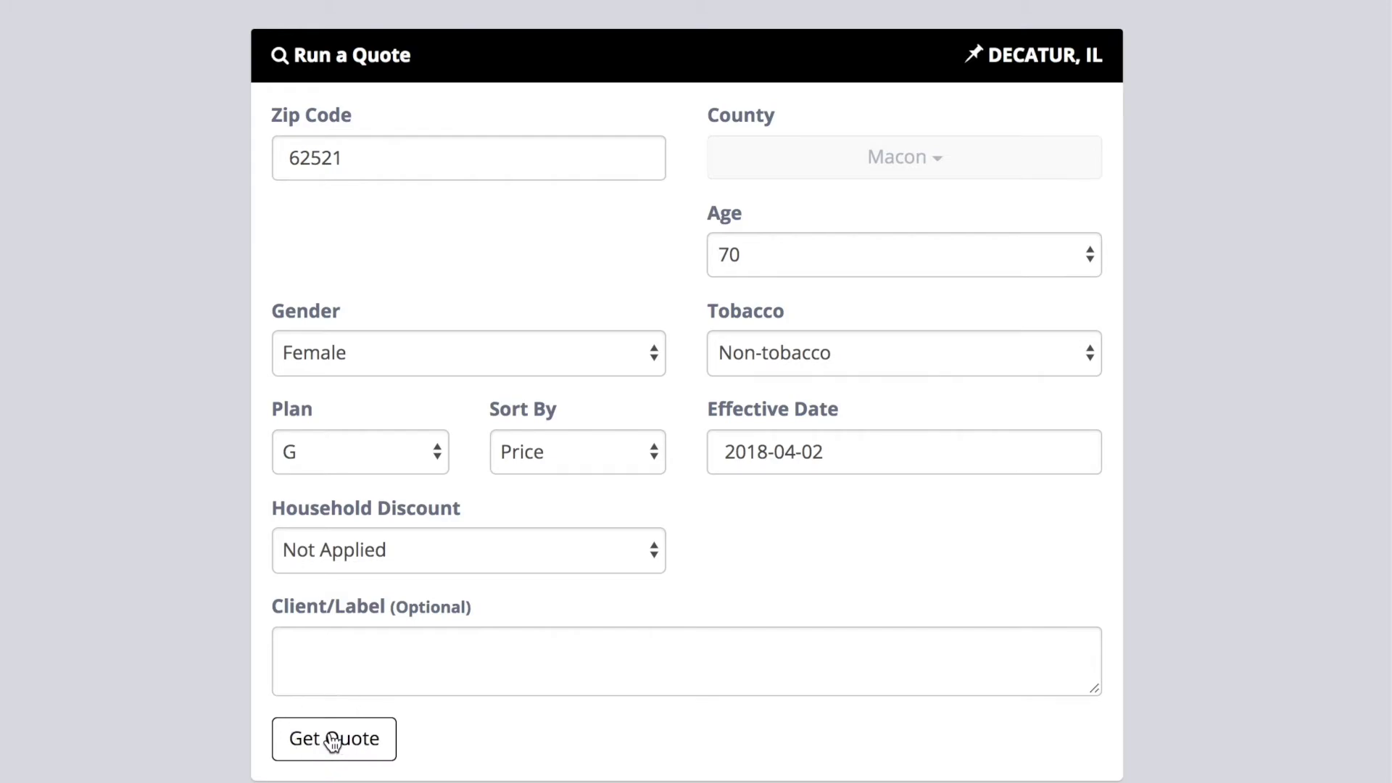
Step: Submit the Plan G quote for ZIP 62521, age 70, female non-tobacco, effective 2018-04-02
left_click(333, 740)
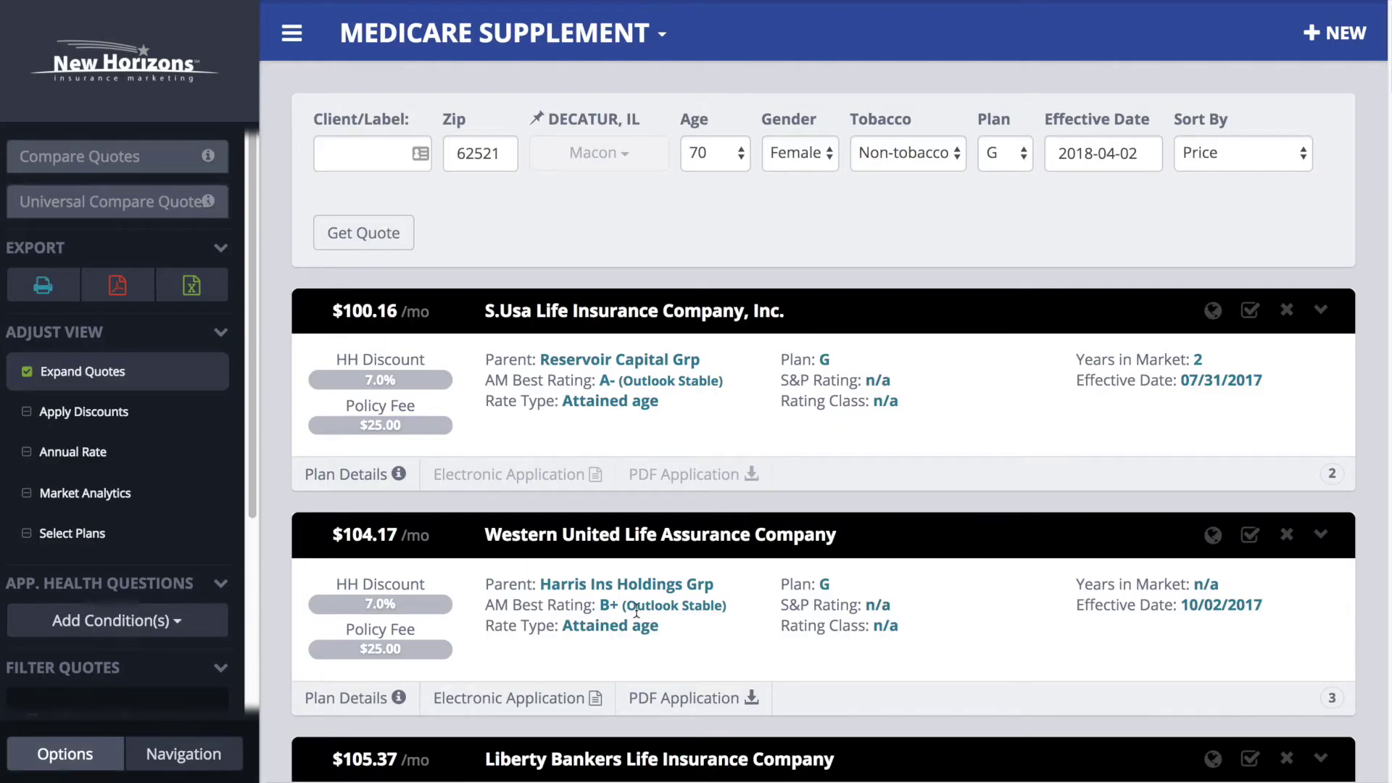
Step: Add the $100.16 S.Usa Life Plan G quote to Universal Compare, then switch the product to Final Expense Life
scroll(876, 311, "down", 3)
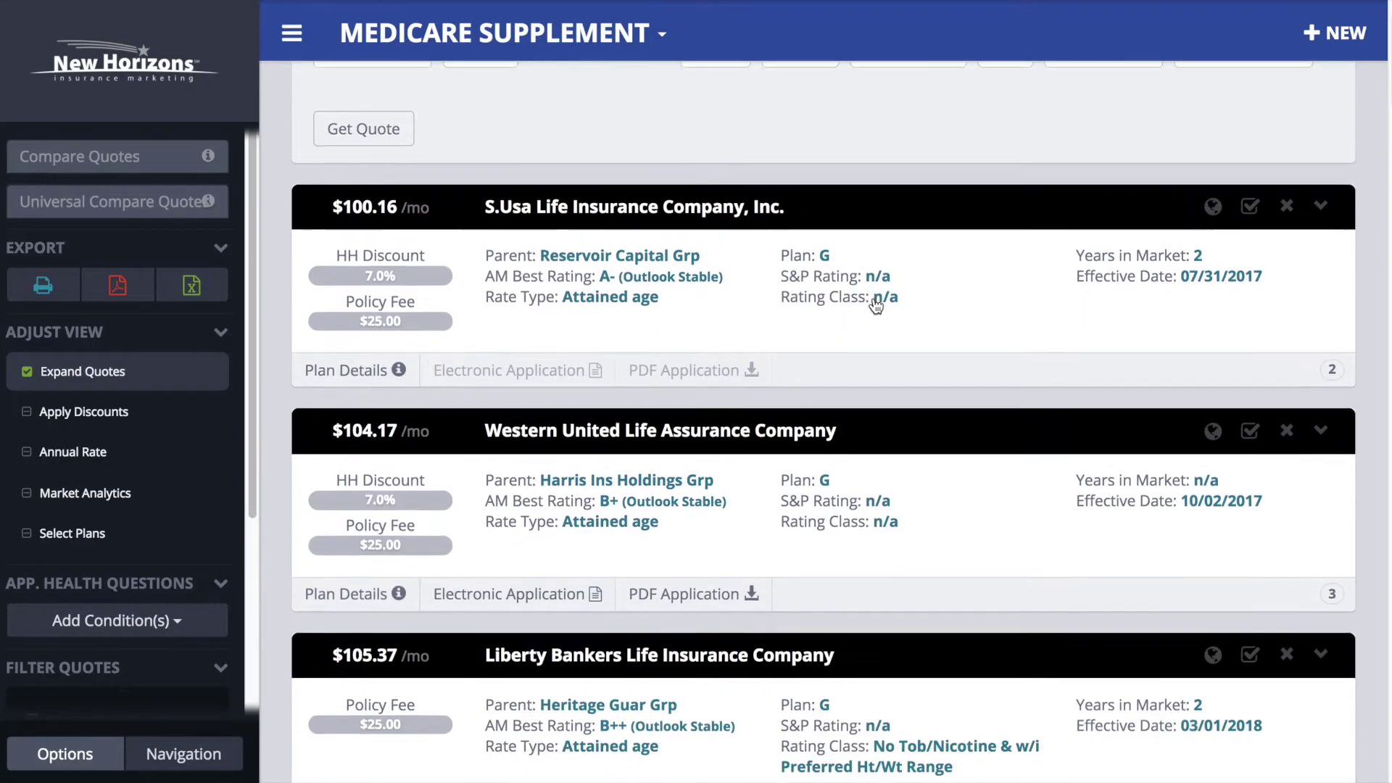
scroll(838, 322, "down", 1)
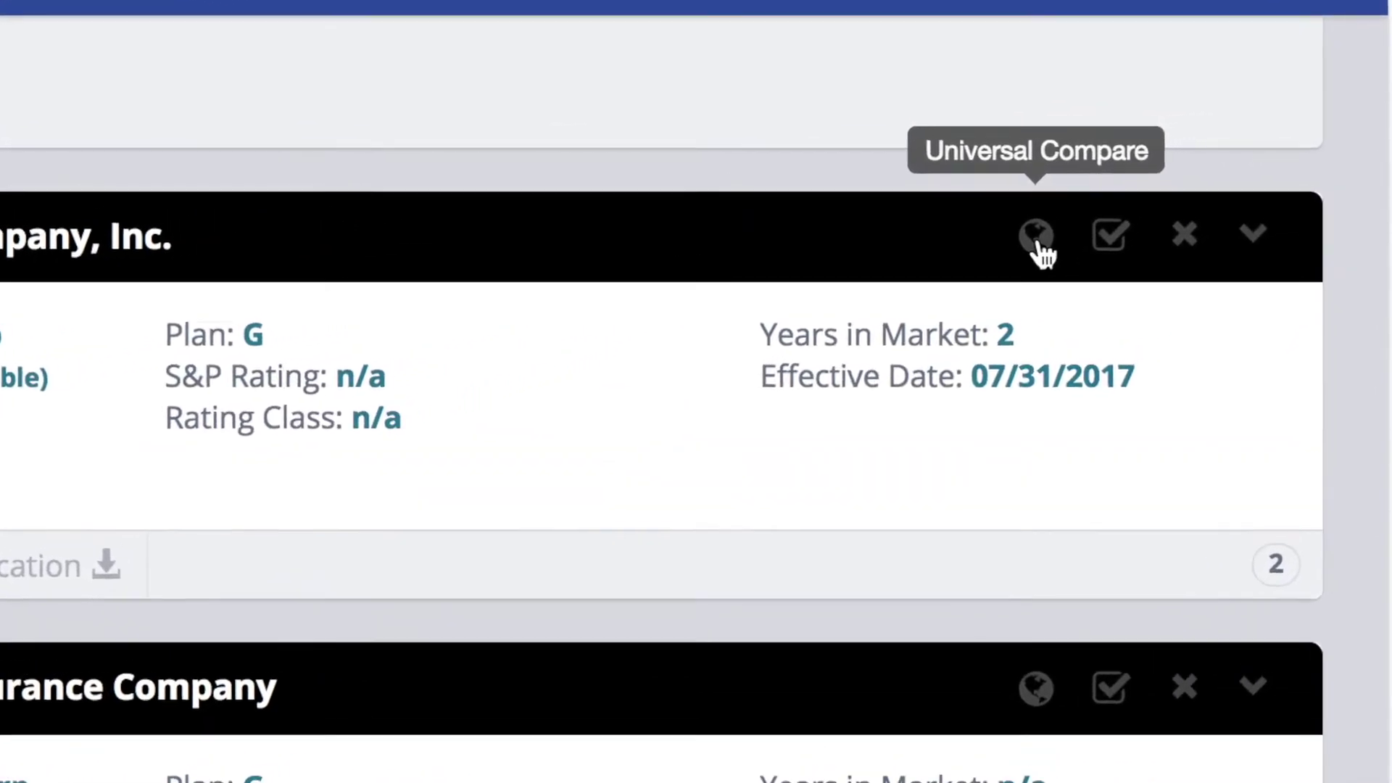
left_click(1041, 246)
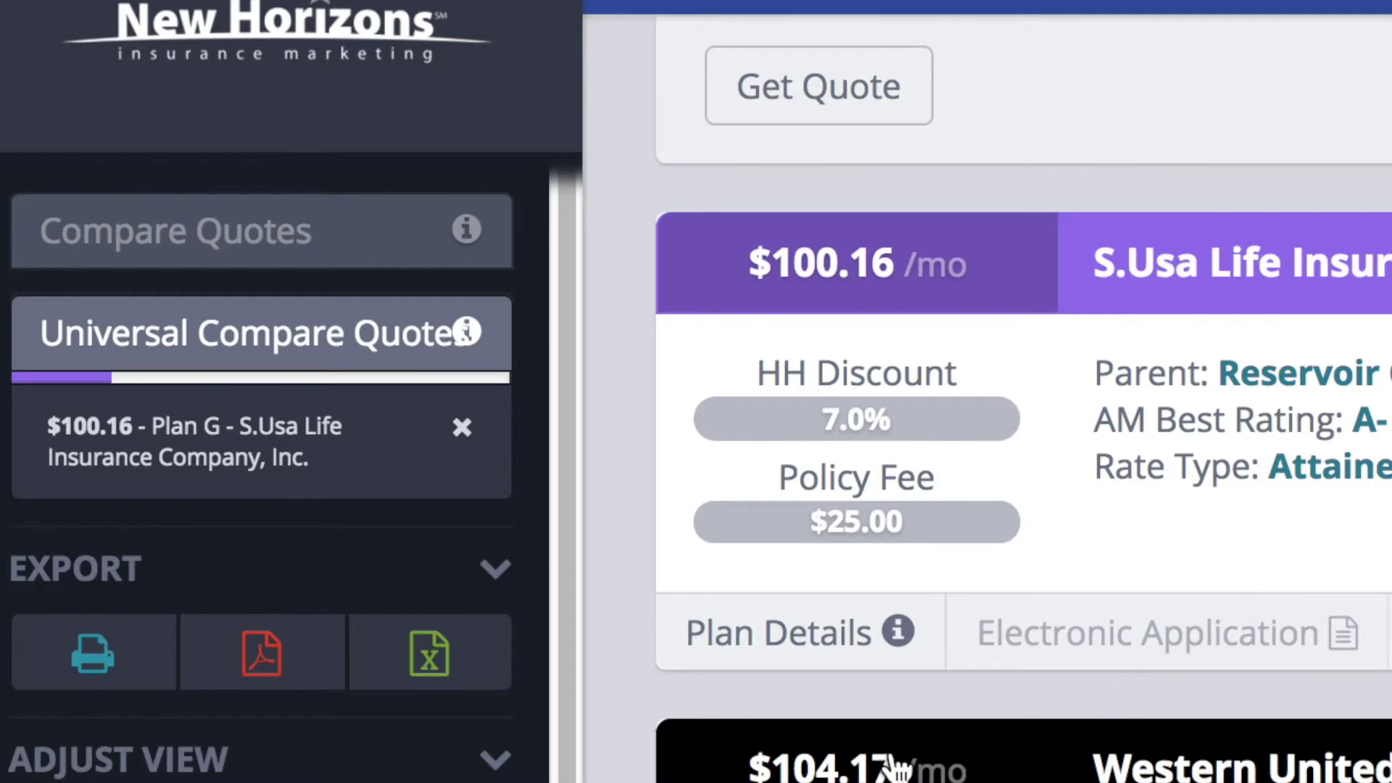
left_click(1305, 6)
left_click(924, 376)
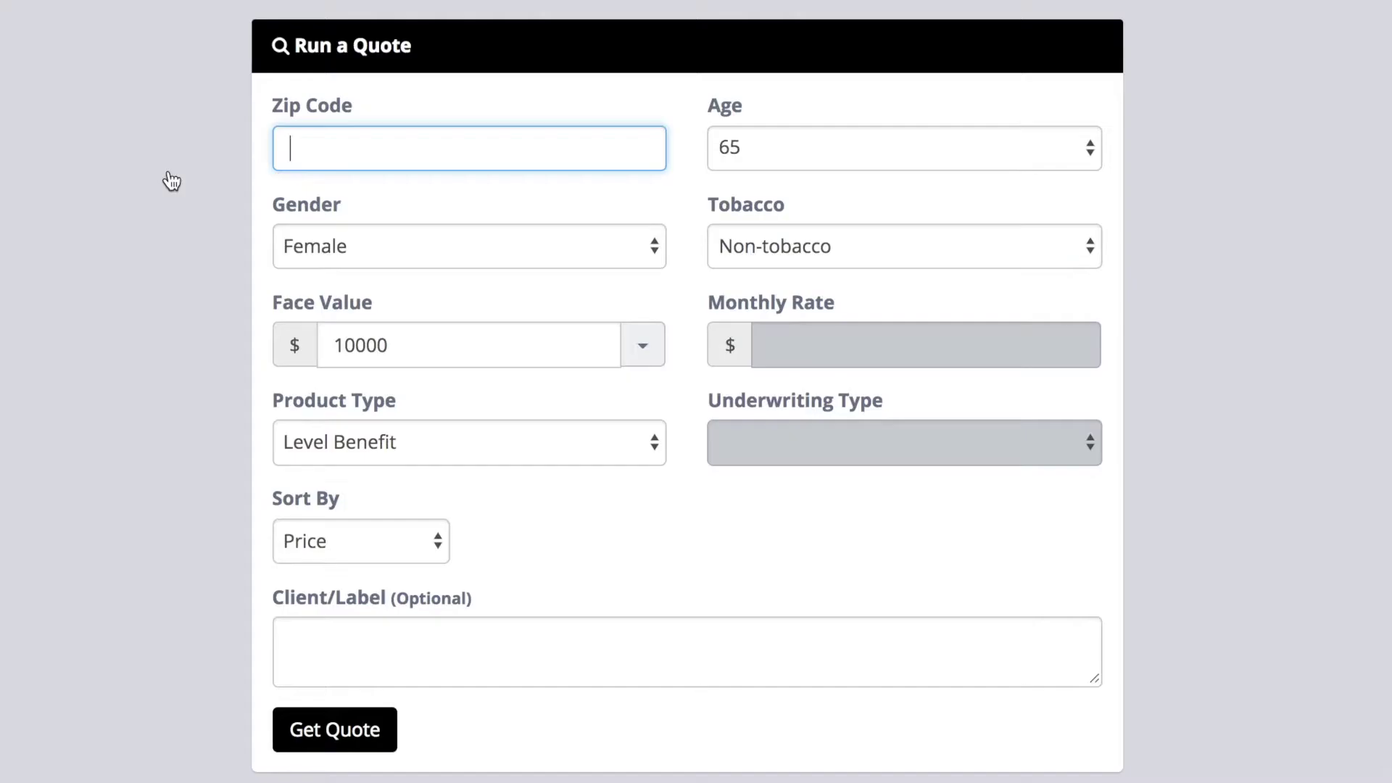
Step: Quote Final Expense Life for ZIP 62521 at age 70
type("62521")
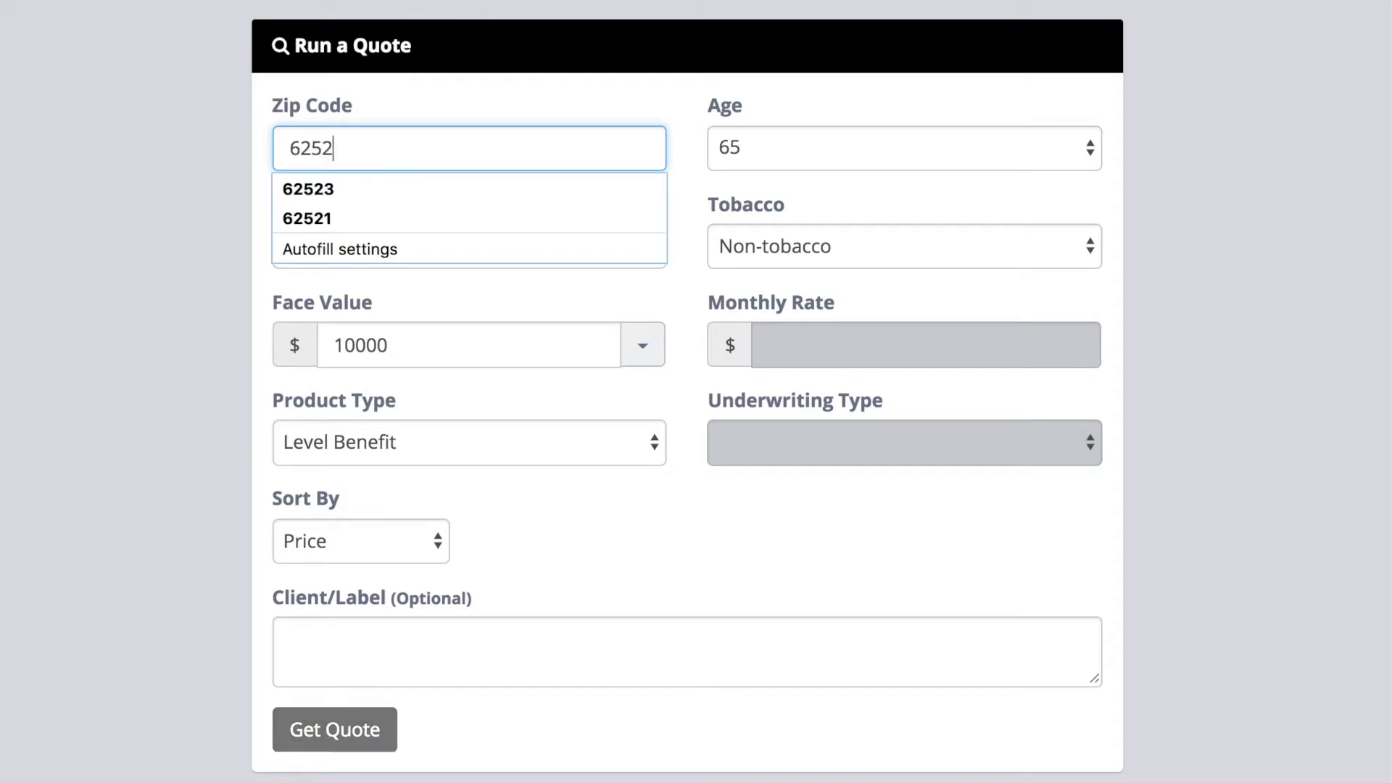
left_click(855, 168)
left_click(804, 277)
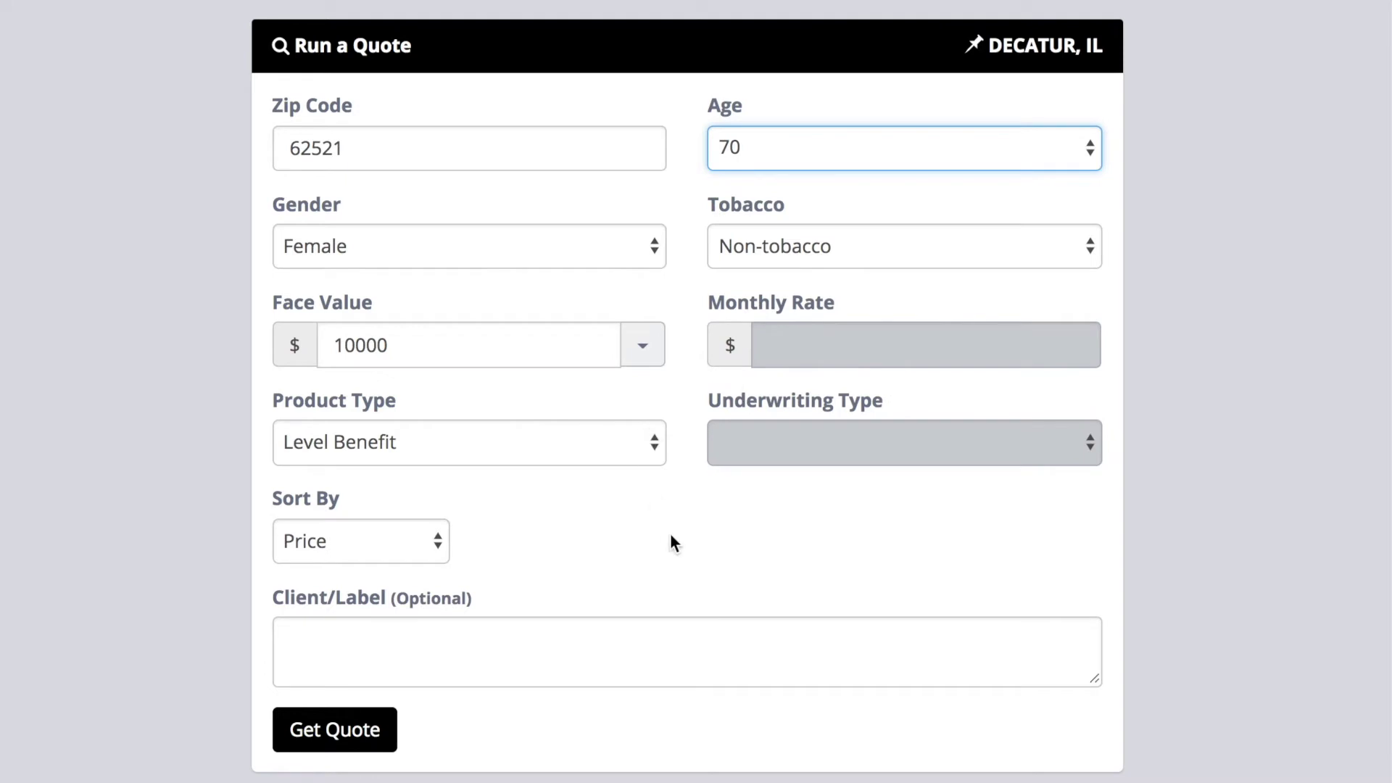
left_click(341, 743)
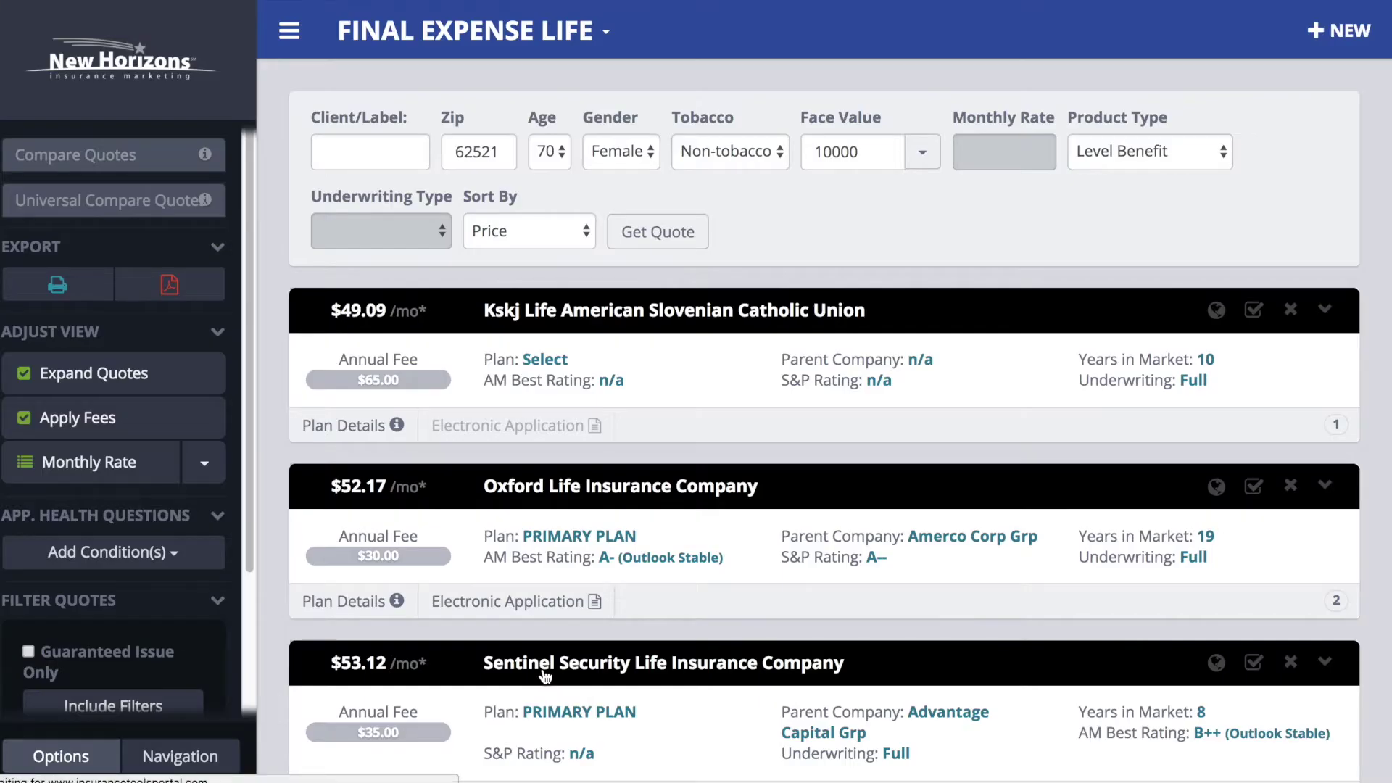
Step: Add the $49.09 Kskj Life quote to the comparison and open Universal Compare Quotes
scroll(946, 338, "down", 1)
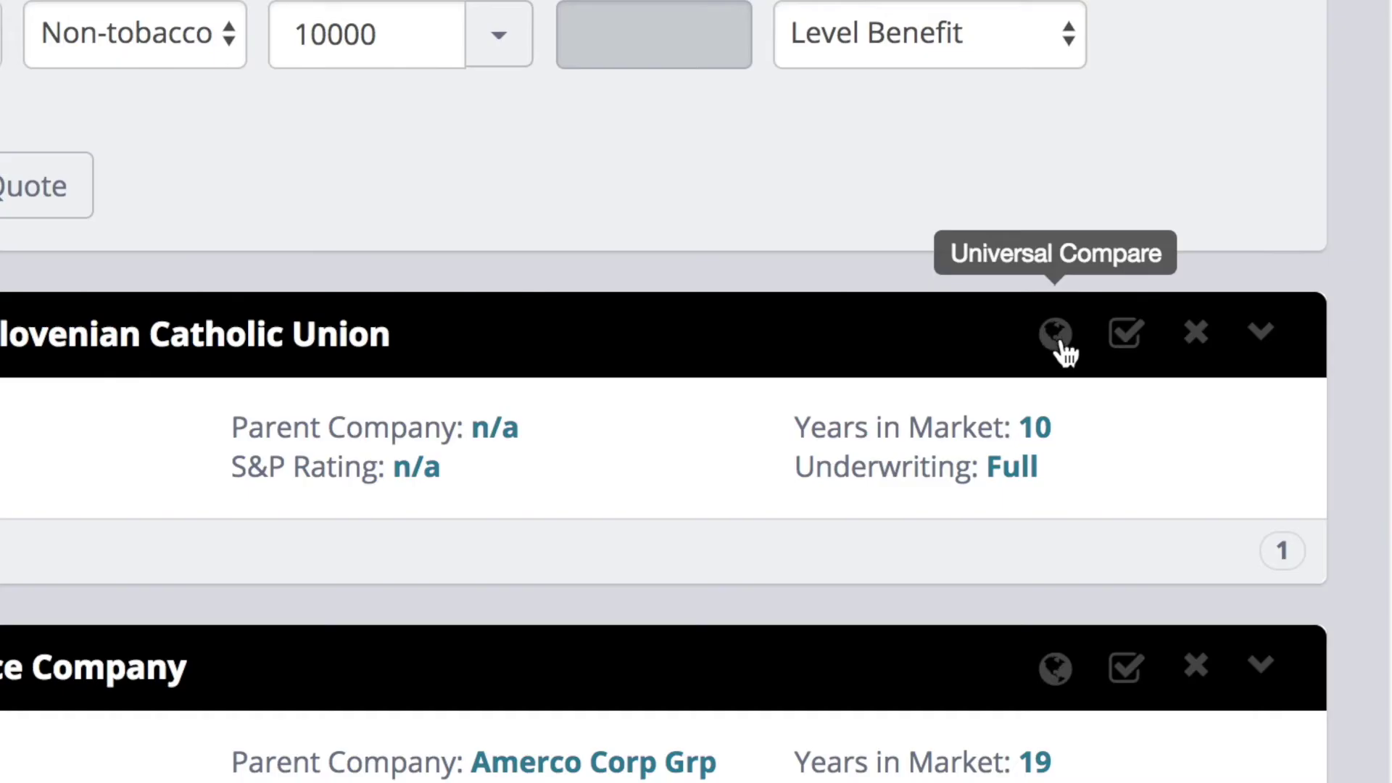
left_click(1057, 335)
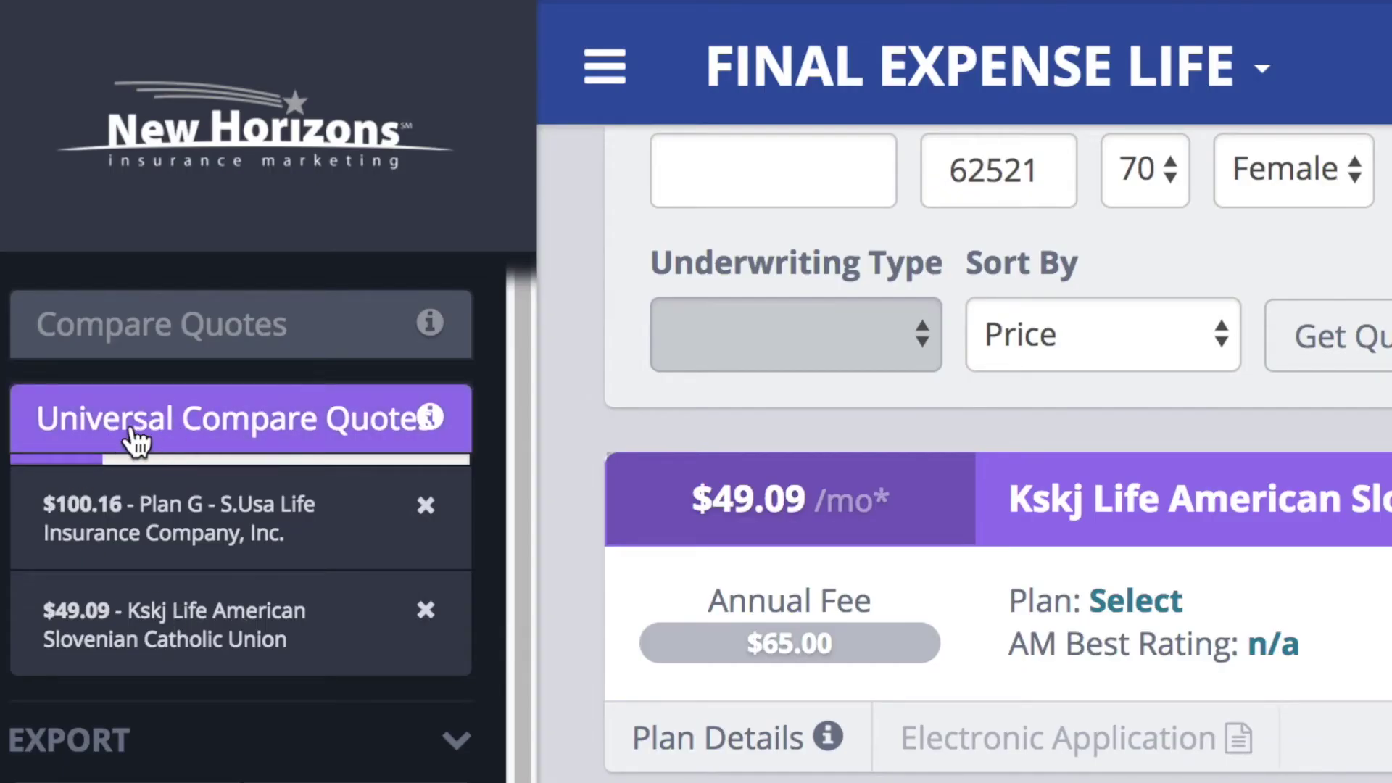
left_click(263, 434)
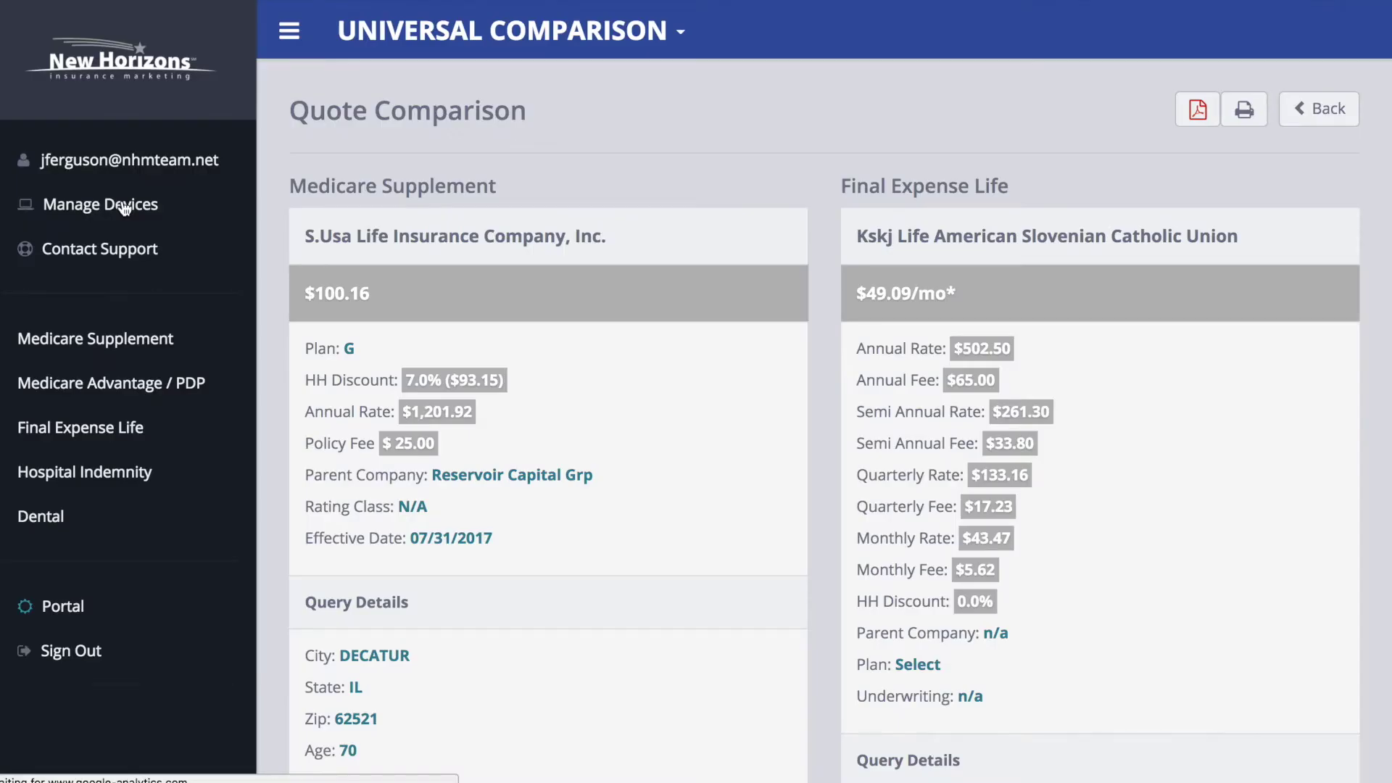
Step: Review the S.Usa vs Kskj side-by-side comparison and export it as a PDF
scroll(1365, 348, "down", 2)
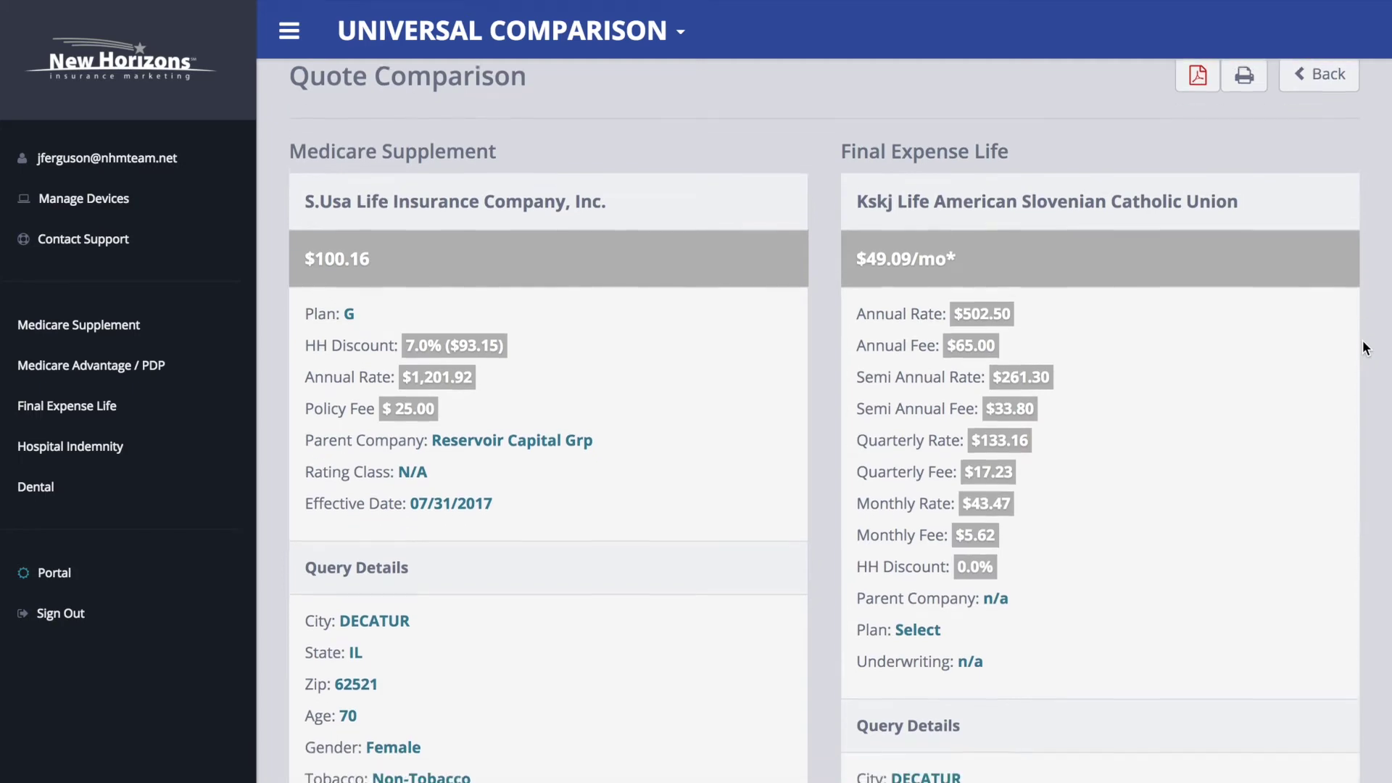
scroll(1366, 348, "down", 1)
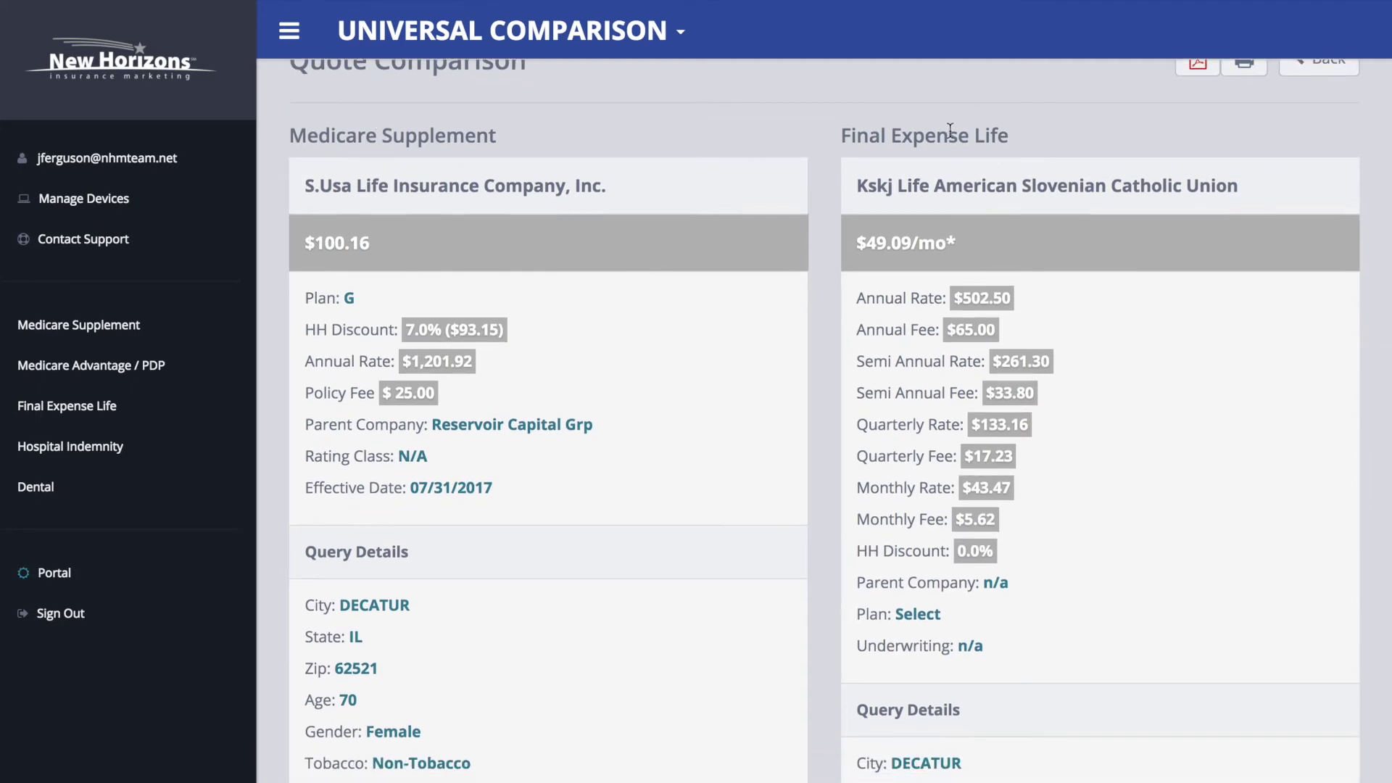
scroll(829, 245, "down", 10)
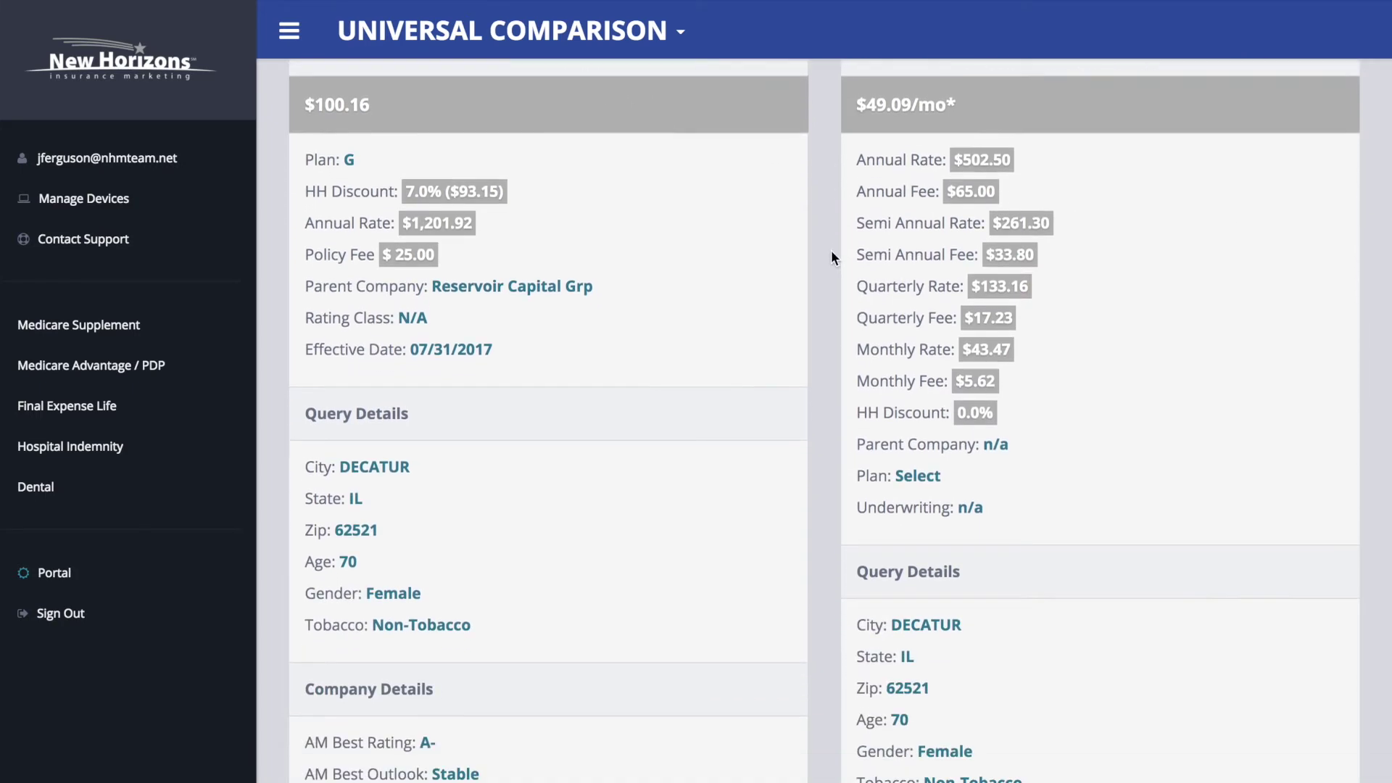
scroll(831, 251, "down", 4)
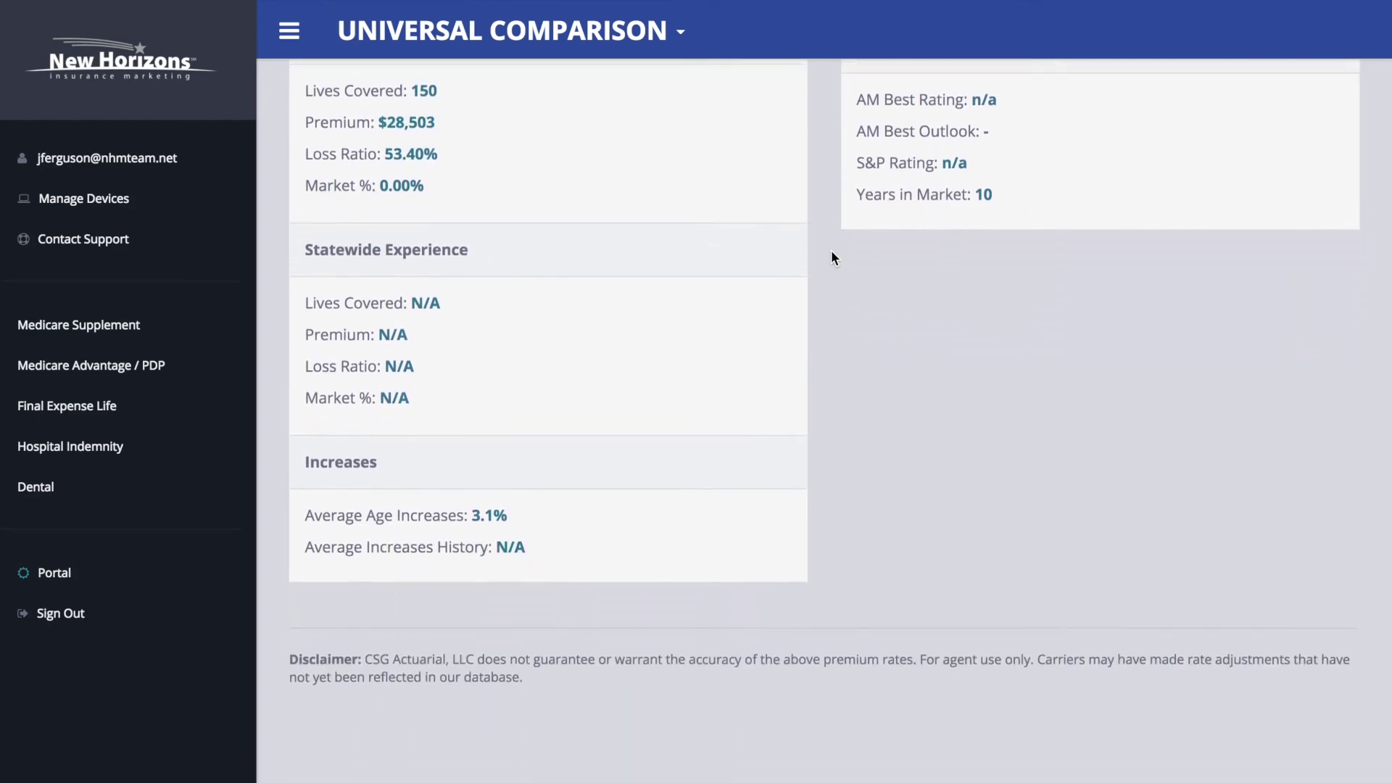
scroll(831, 251, "up", 15)
left_click(1198, 110)
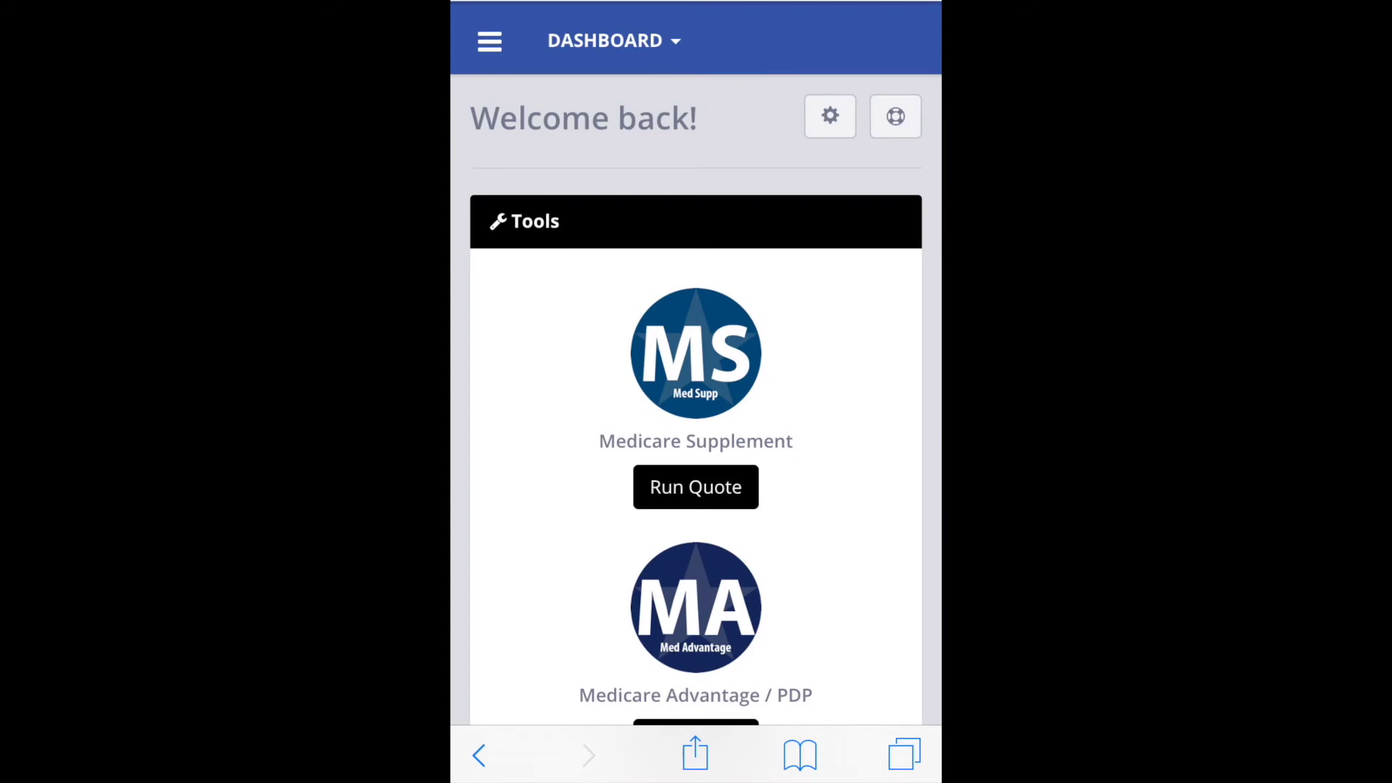
Step: On the phone, start a new Medicare Supplement quote with ZIP 62521
scroll(696, 391, "down", 3)
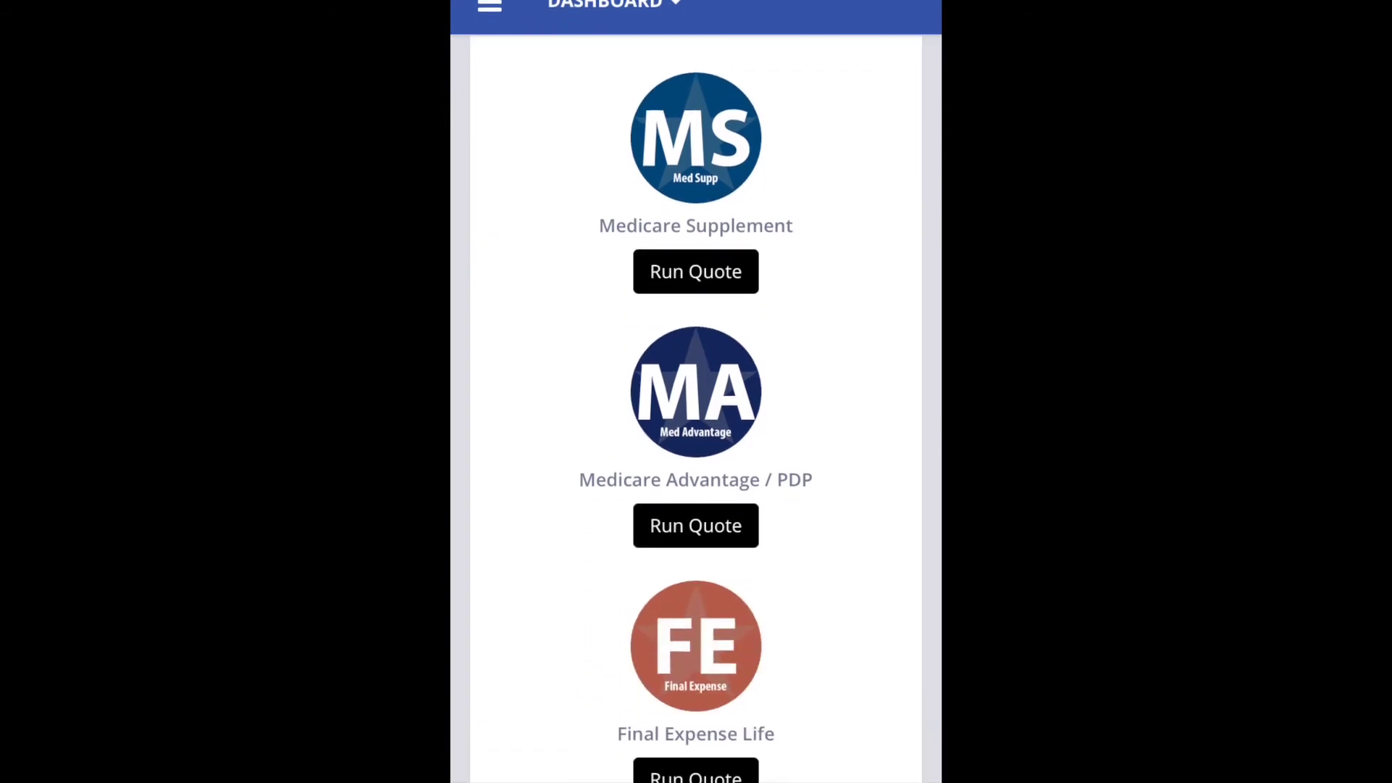
left_click(696, 271)
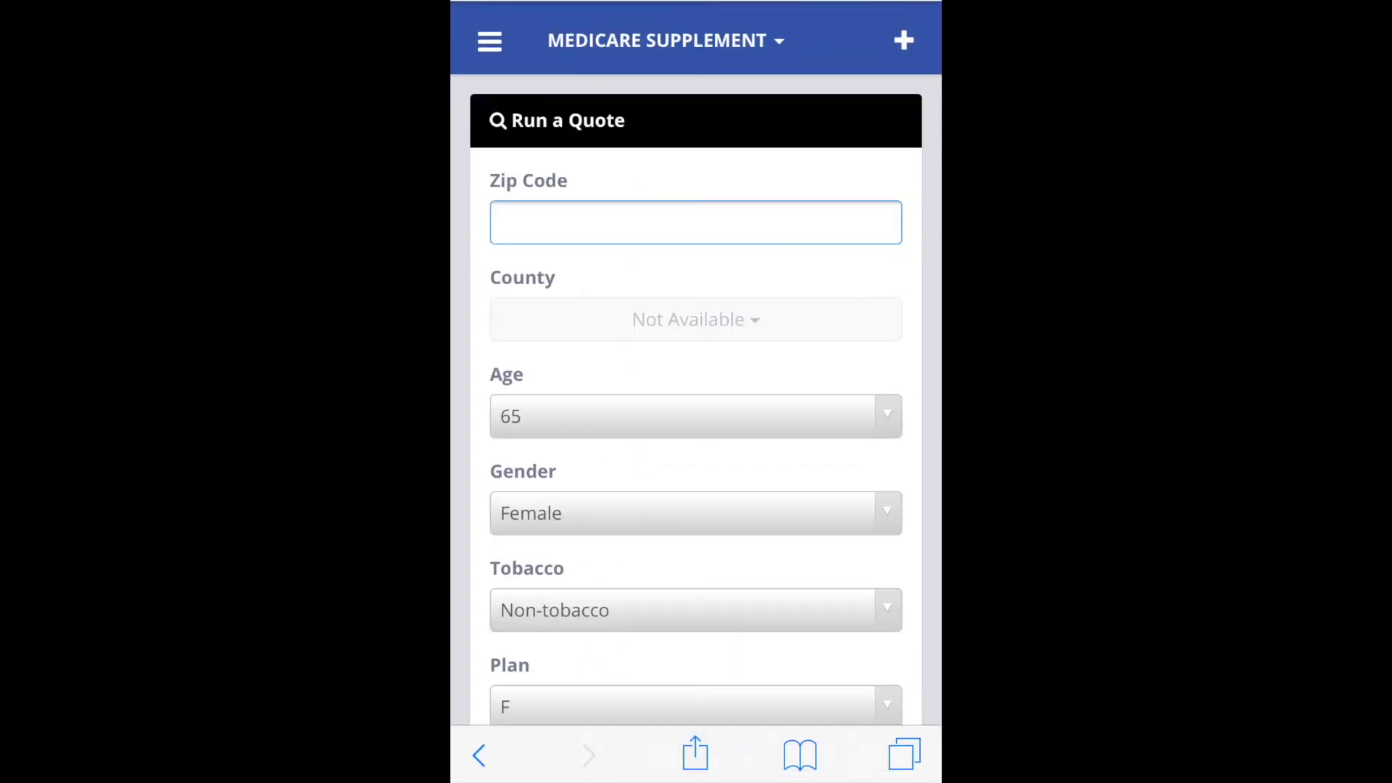
left_click(696, 222)
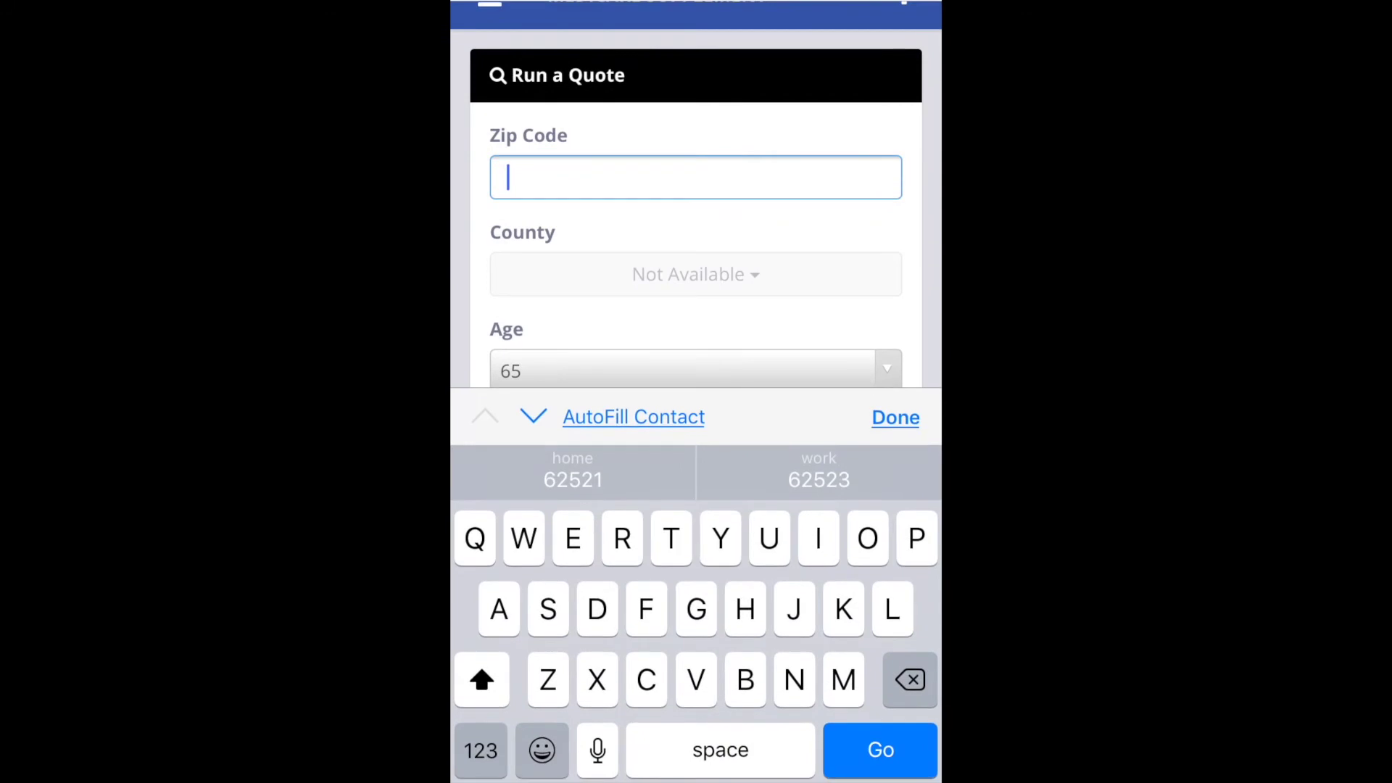
left_click(572, 475)
left_click(895, 519)
Step: Set age 70 and Plan G, then request the Medicare Supplement quotes
left_click(696, 371)
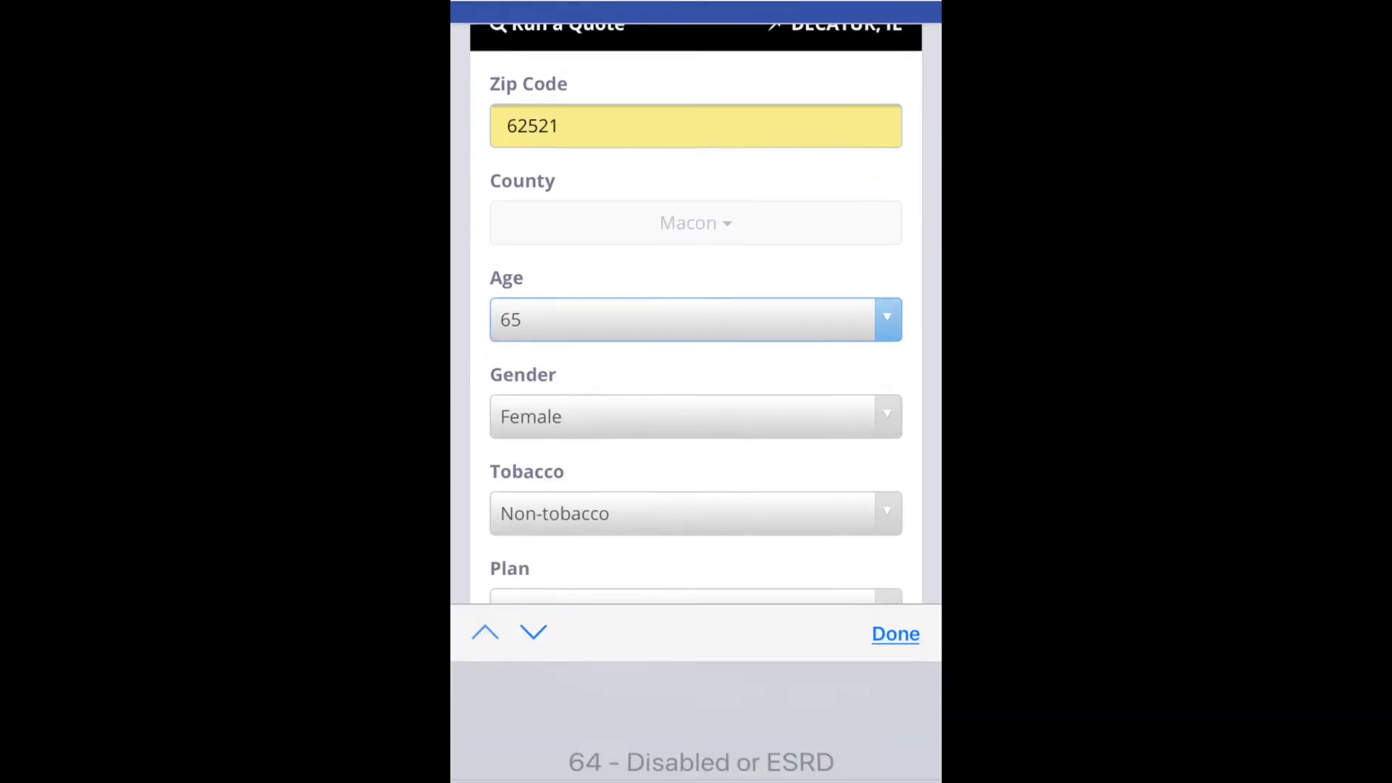
scroll(700, 643, "down", 5)
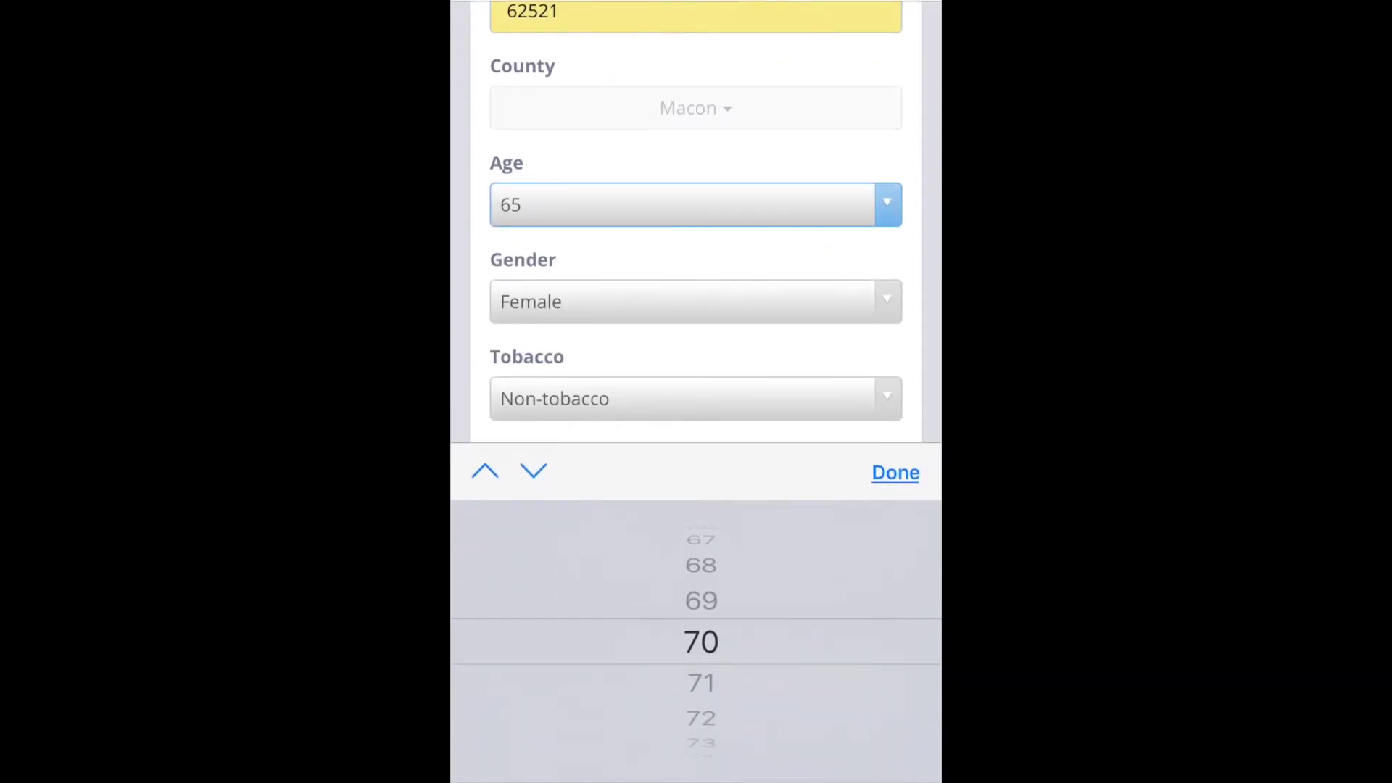
left_click(895, 472)
scroll(696, 392, "down", 3)
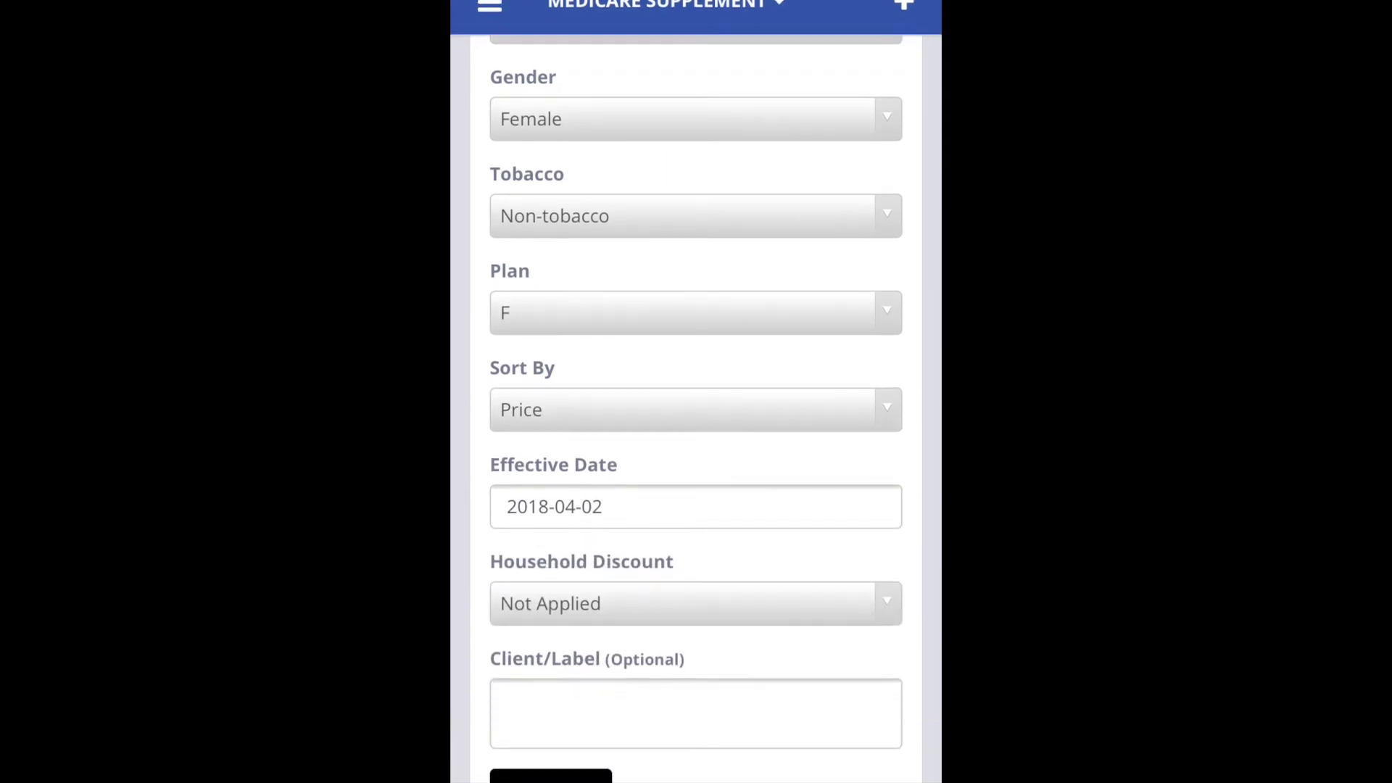
left_click(696, 312)
scroll(700, 638, "down", 2)
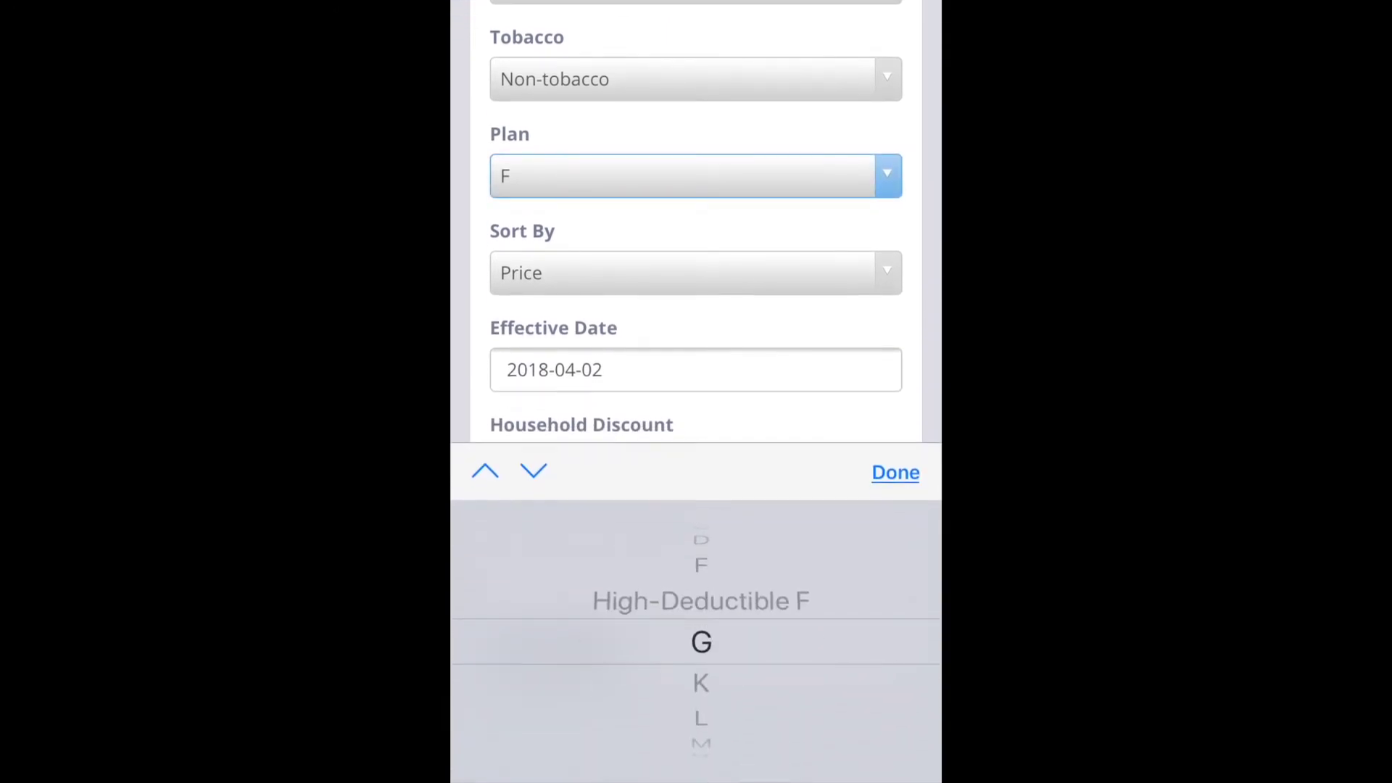
left_click(895, 472)
scroll(696, 392, "down", 2)
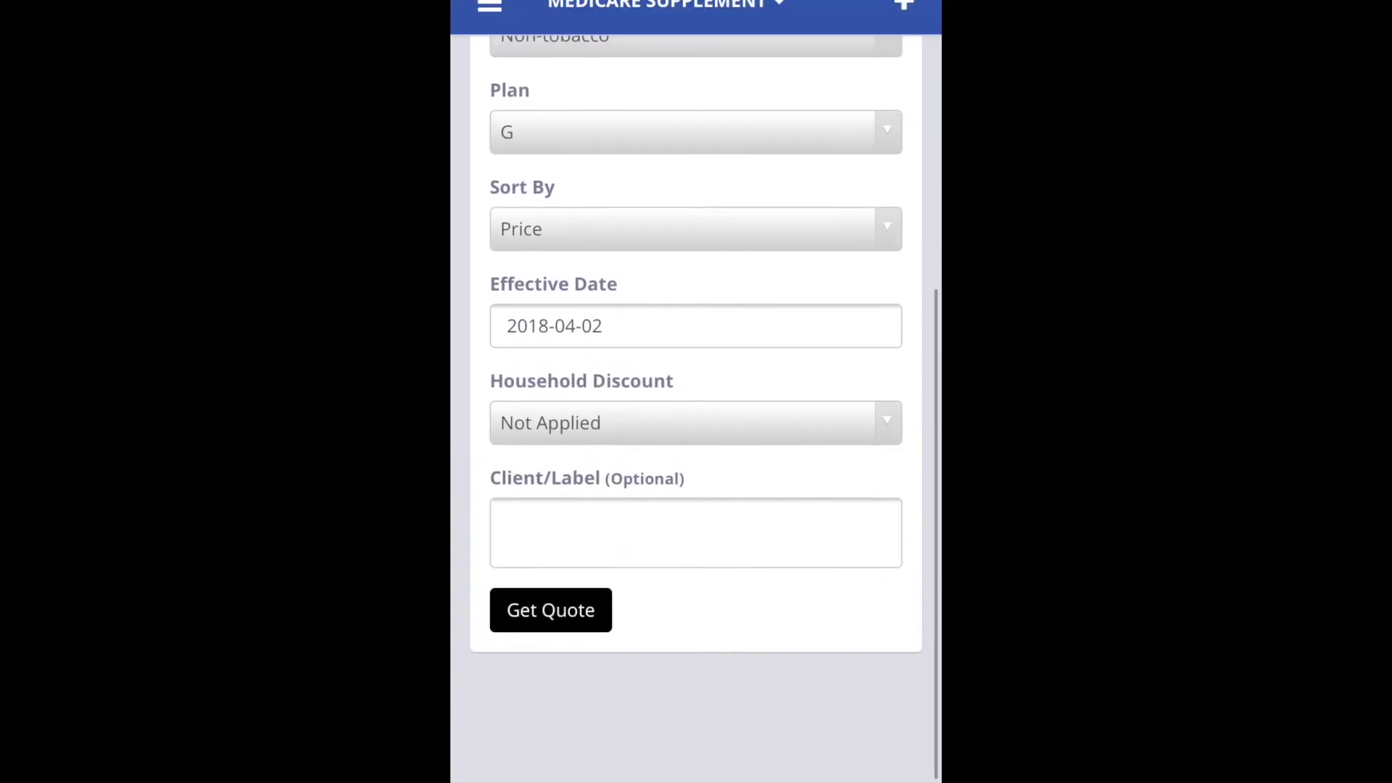
left_click(551, 608)
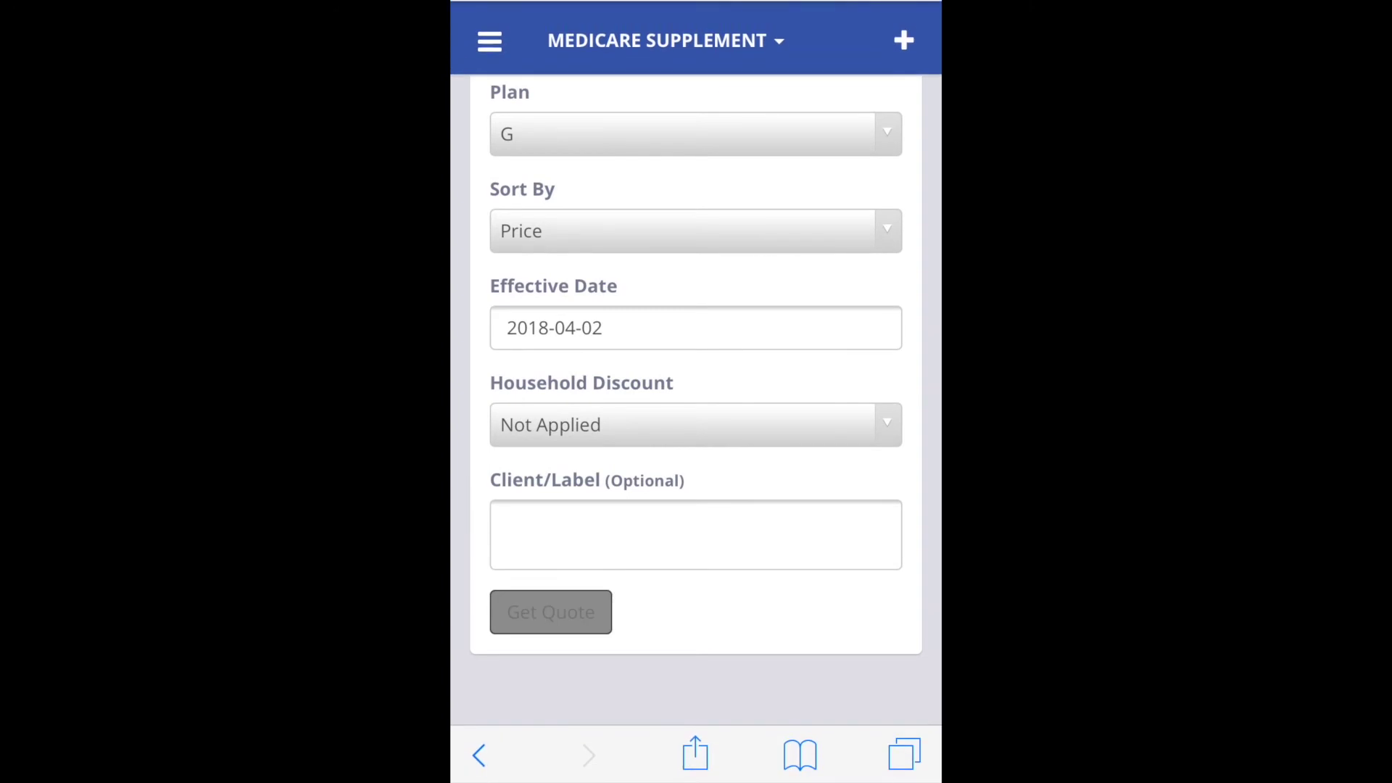
scroll(707, 435, "down", 3)
Step: Scroll back over the $100.16 S.Usa-led results and bring up the product-line menu
scroll(707, 435, "up", 2)
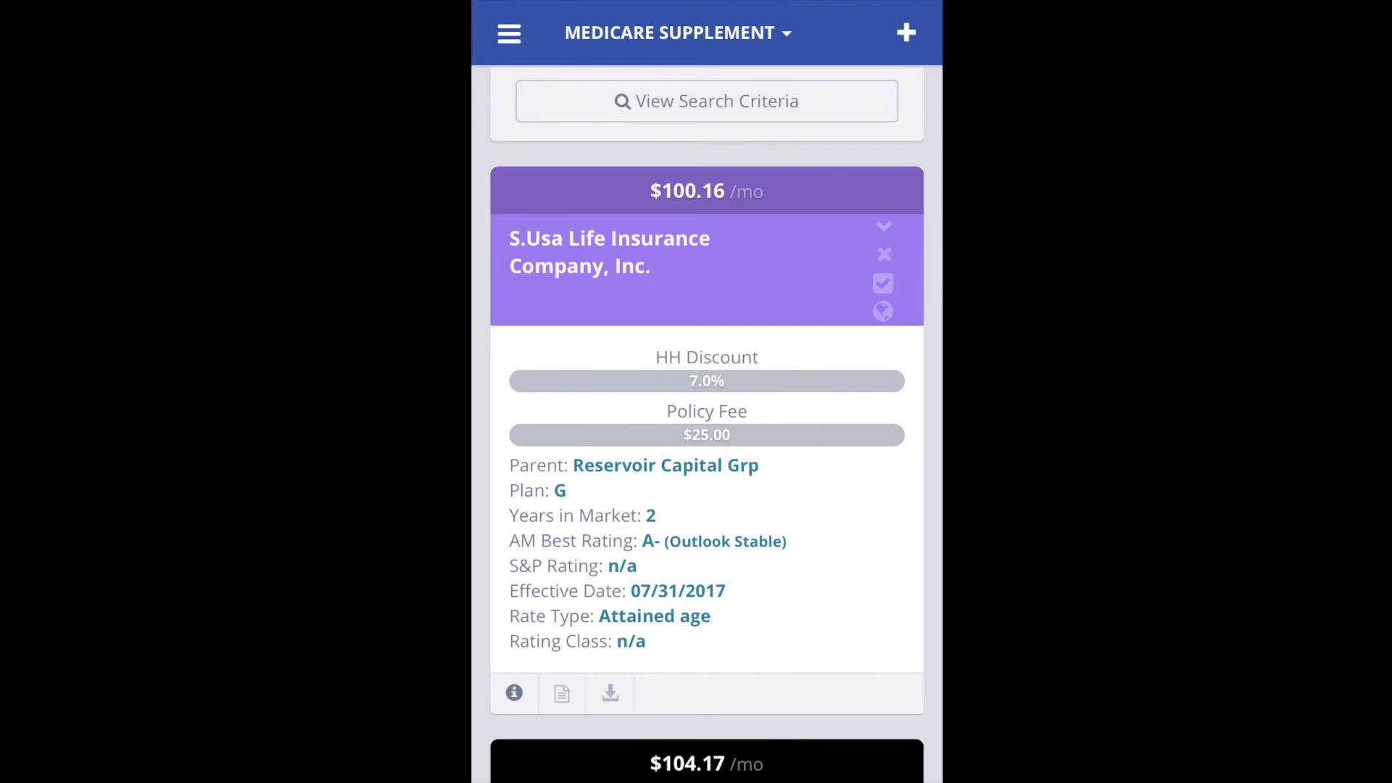
left_click(678, 32)
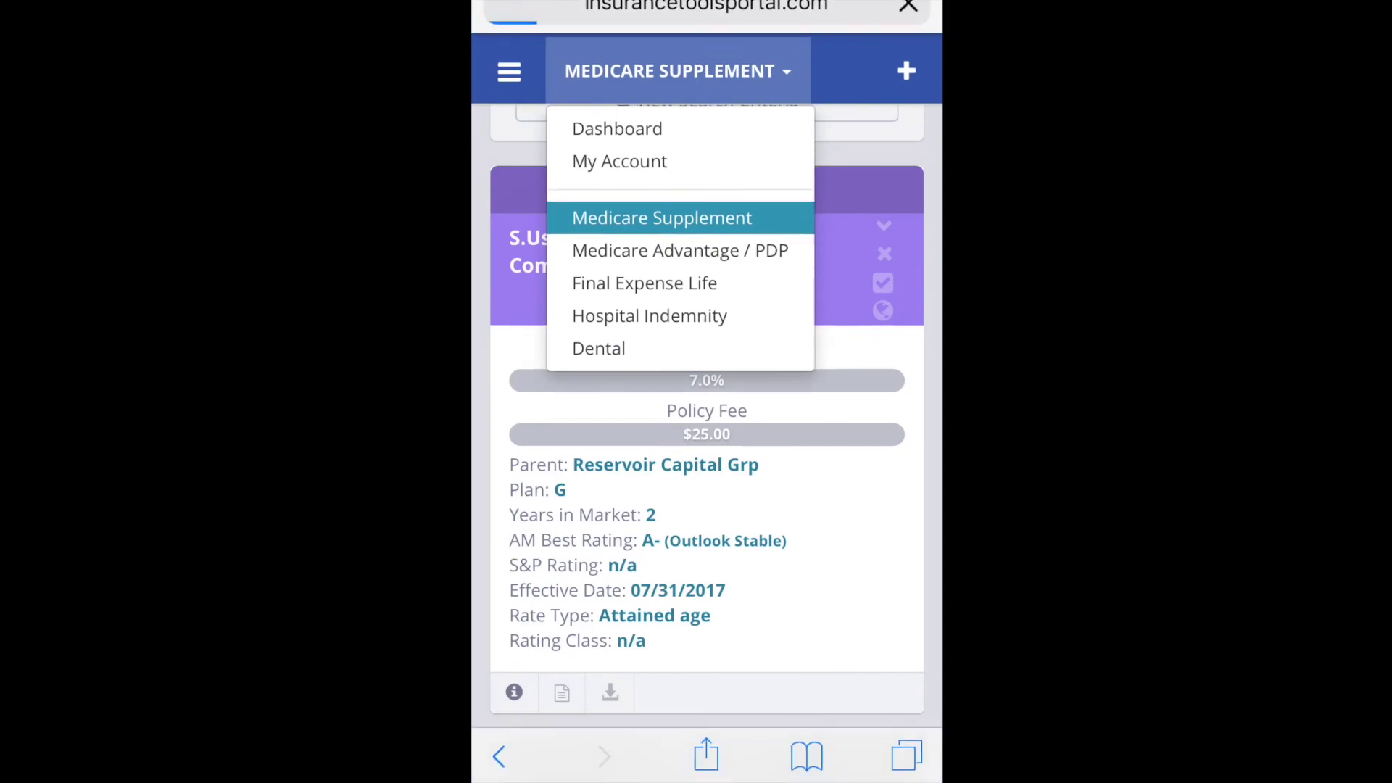
Step: Switch to Final Expense Life and quote ZIP 62521 at age 70
left_click(645, 274)
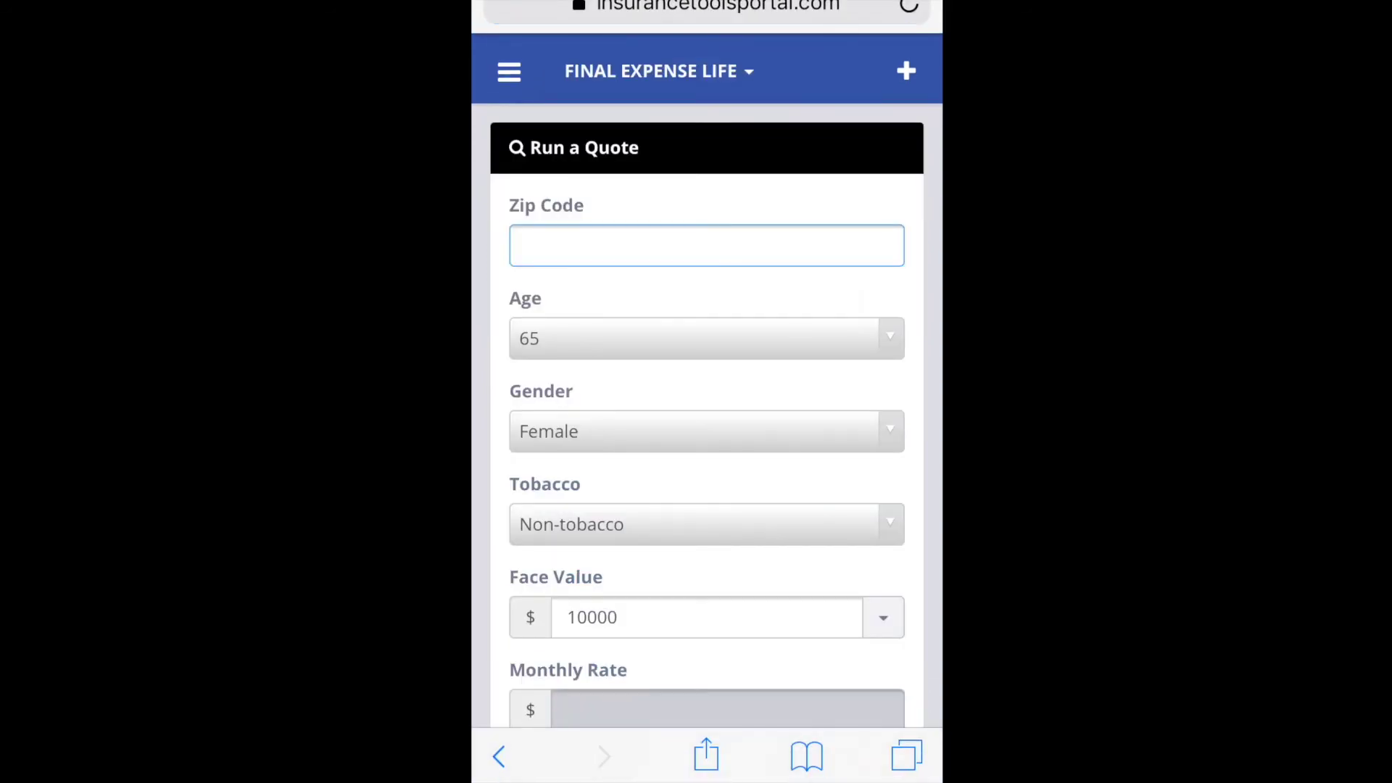
left_click(707, 245)
left_click(569, 491)
left_click(708, 292)
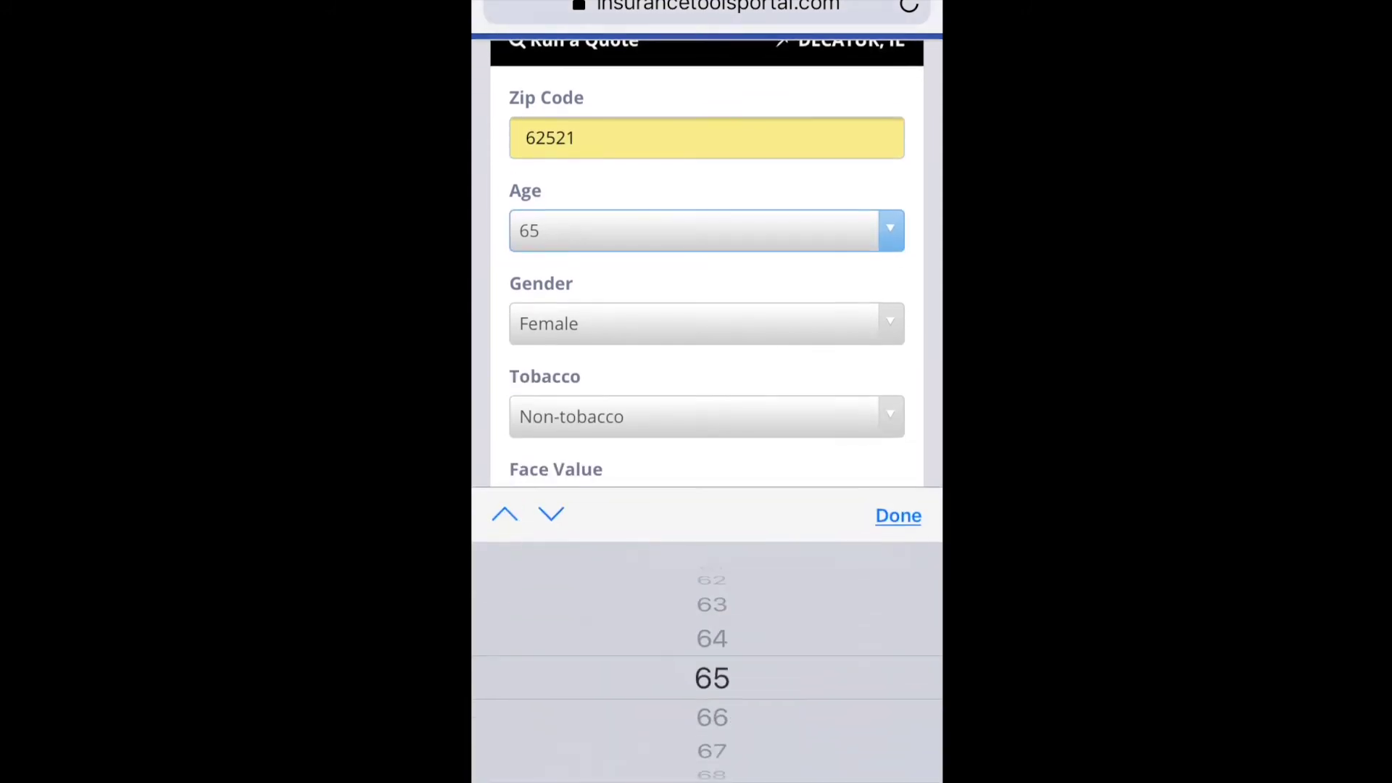
scroll(712, 667, "down", 5)
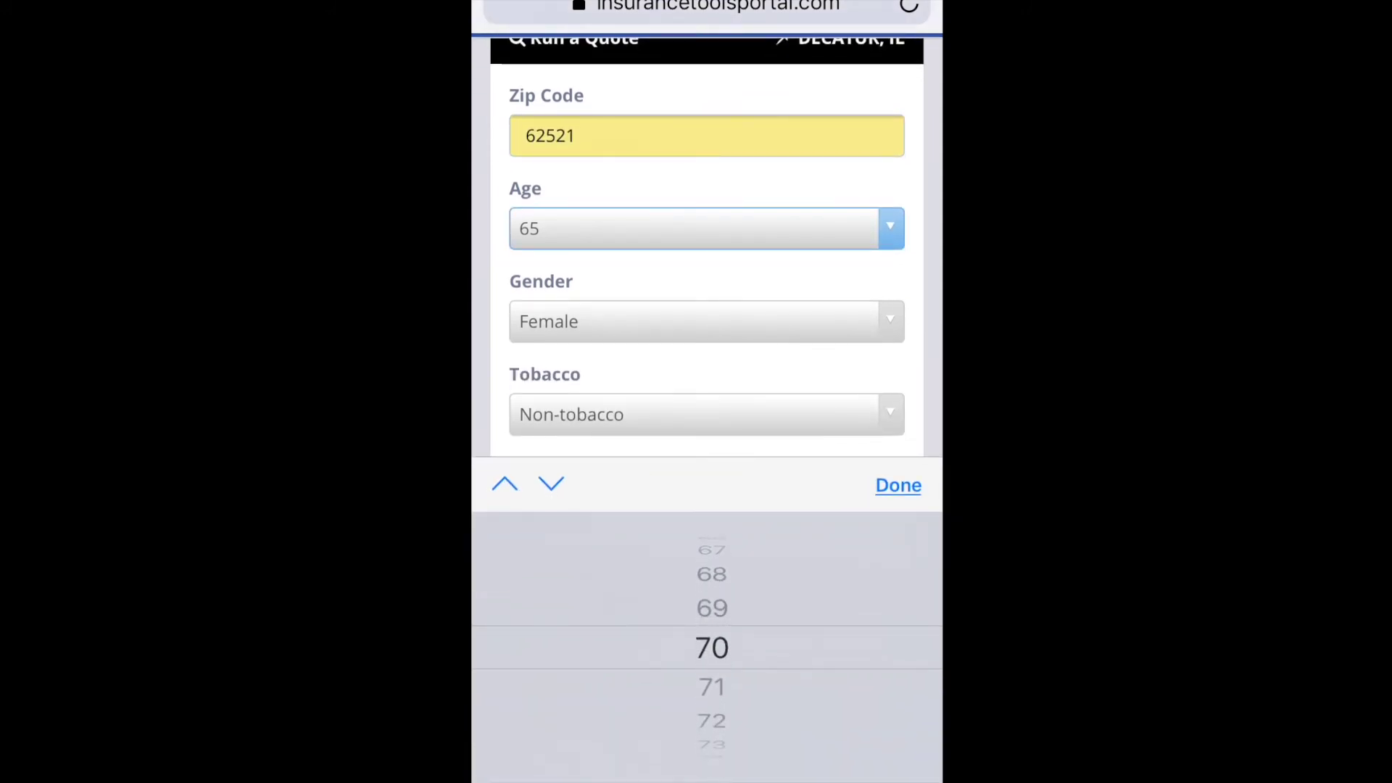
left_click(898, 485)
scroll(707, 435, "down", 4)
scroll(707, 435, "down", 3)
left_click(566, 619)
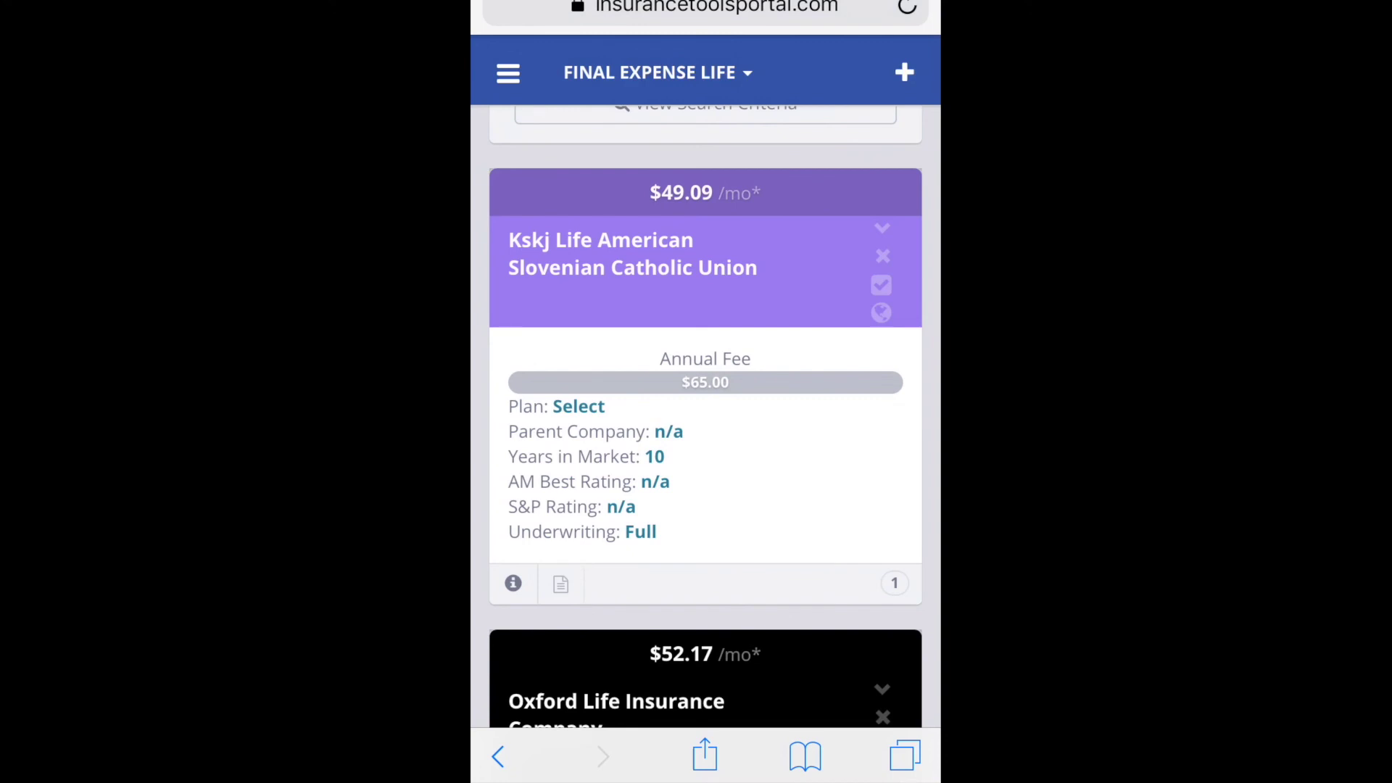
Step: Open Universal Compare Quotes from the sidebar to pair the $100.16 and $49.09 quotes
left_click(508, 73)
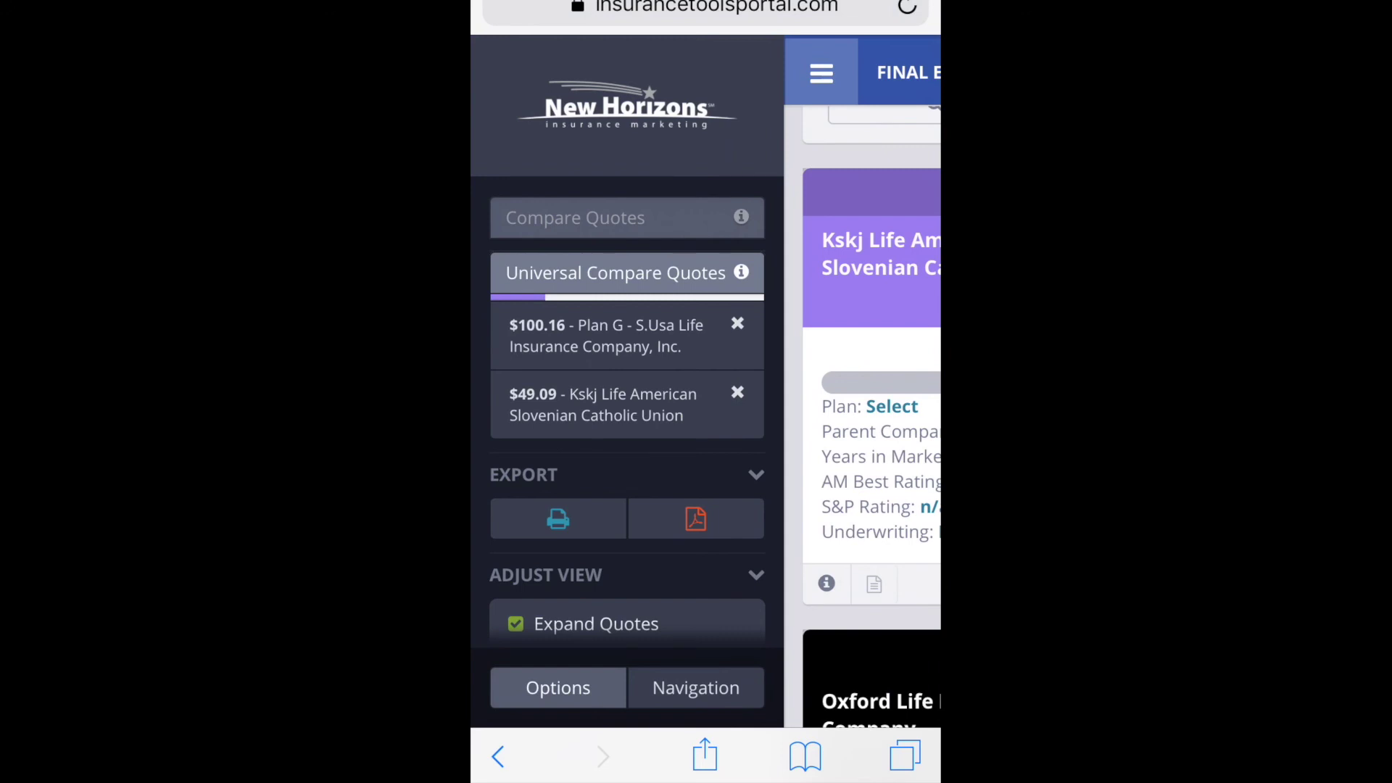
scroll(627, 435, "down", 2)
scroll(627, 435, "up", 2)
left_click(616, 273)
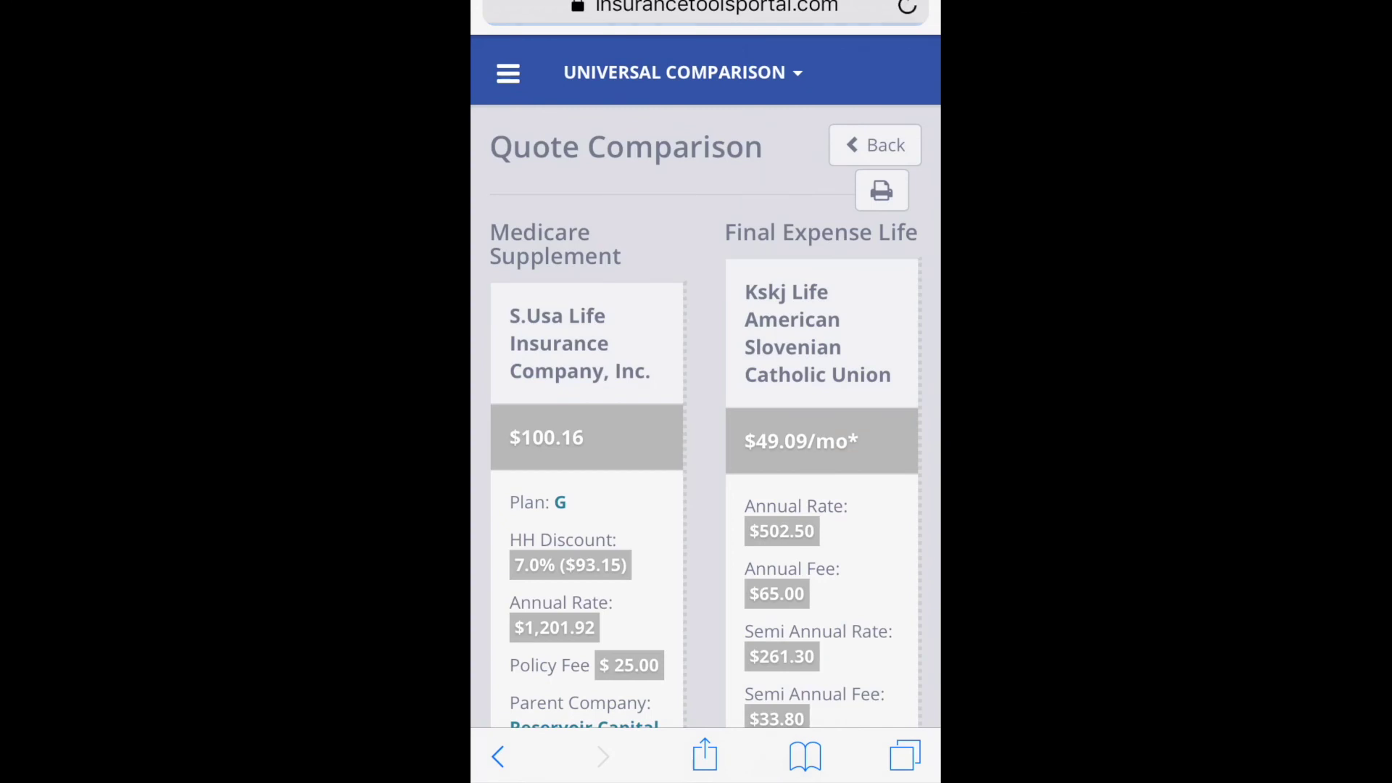